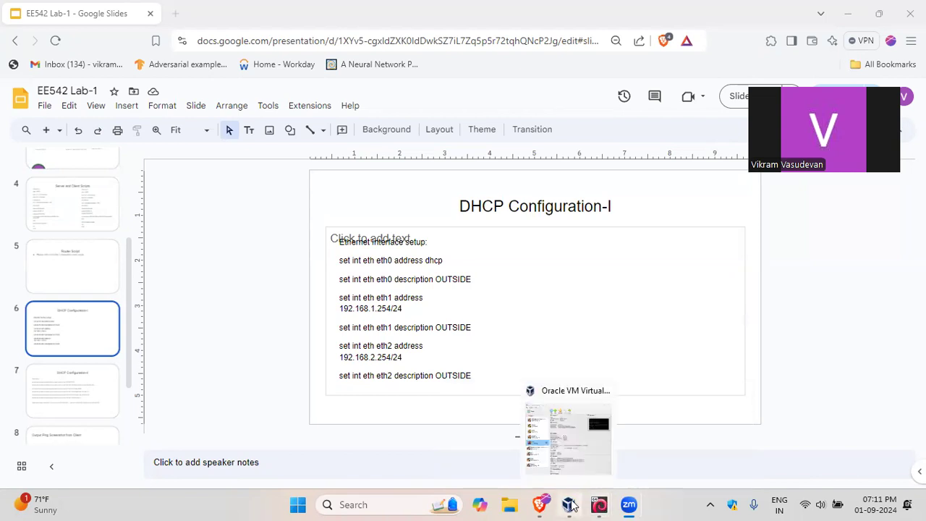
Step: Switch to Oracle VM VirtualBox Manager and begin a new virtual machine named "vyos router"
click(570, 505)
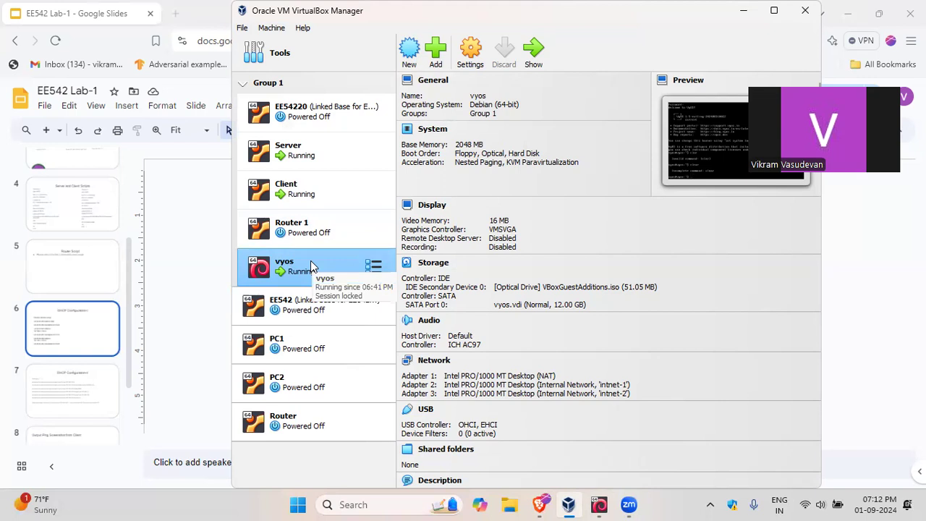
ctrl+click(376, 230)
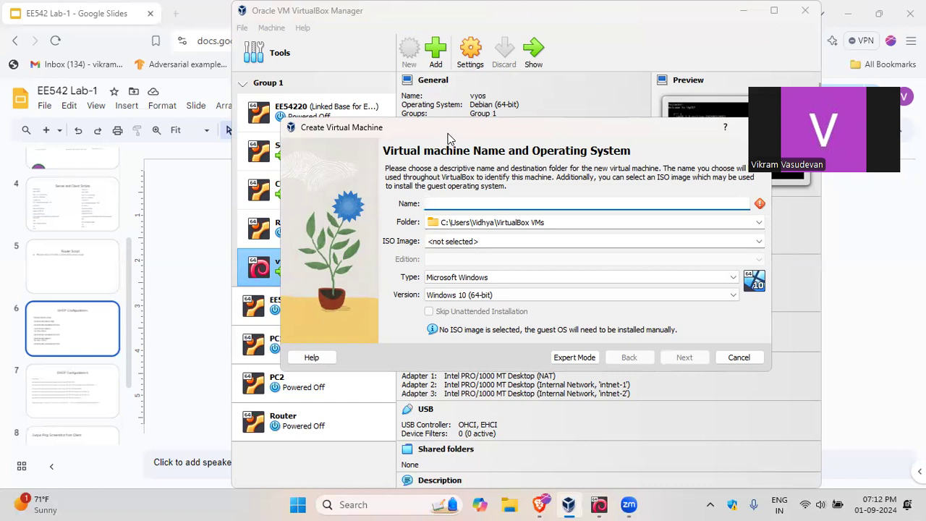
click(455, 205)
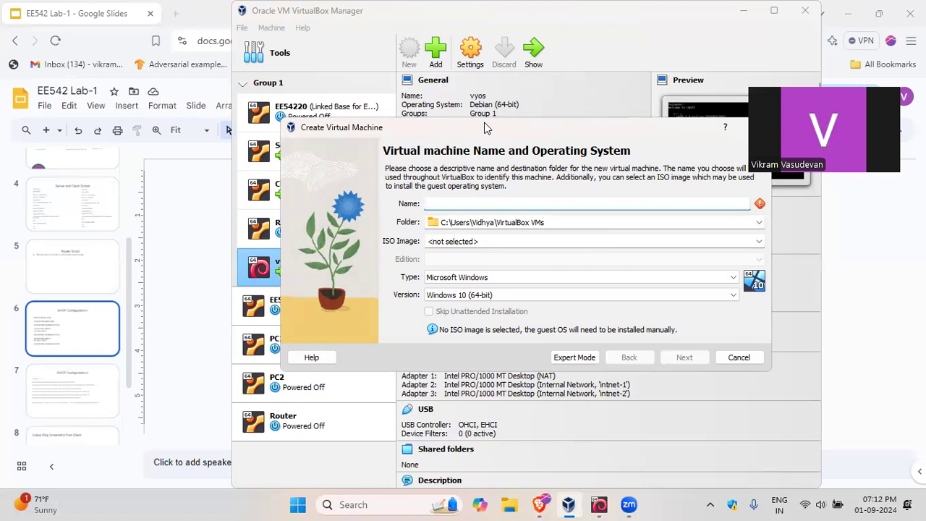
drag(487, 120, 539, 52)
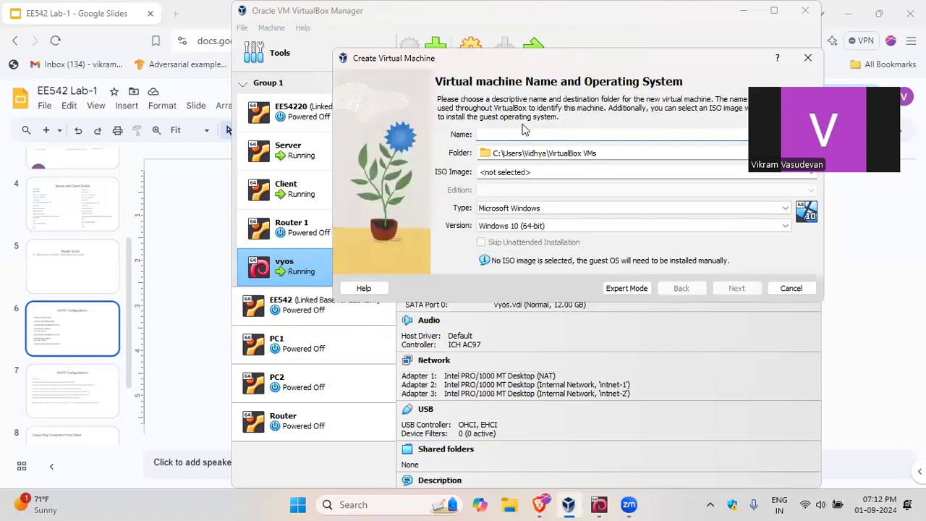
text(vy)
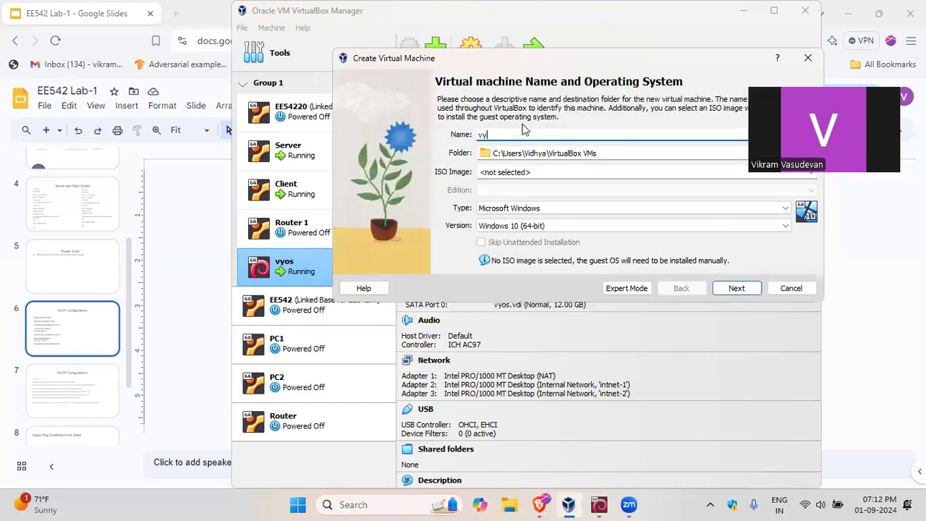
text(os router)
click(698, 173)
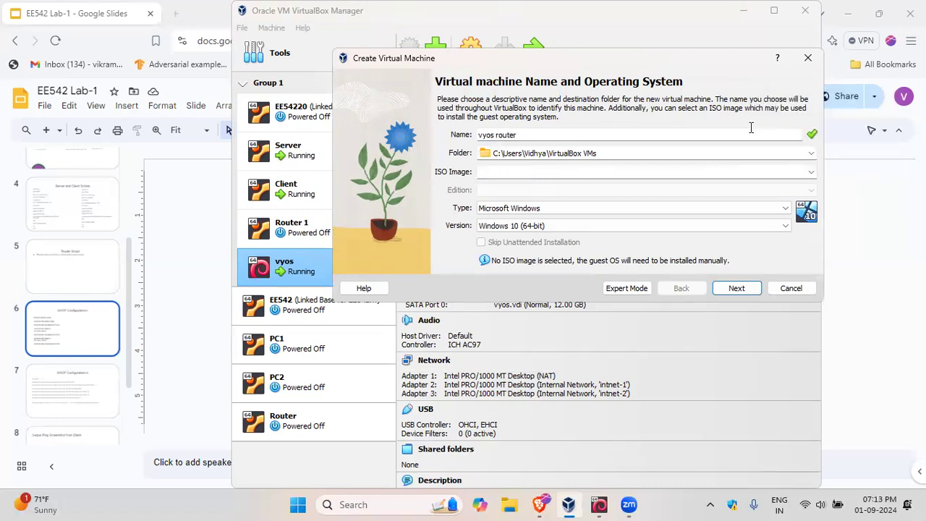
click(811, 172)
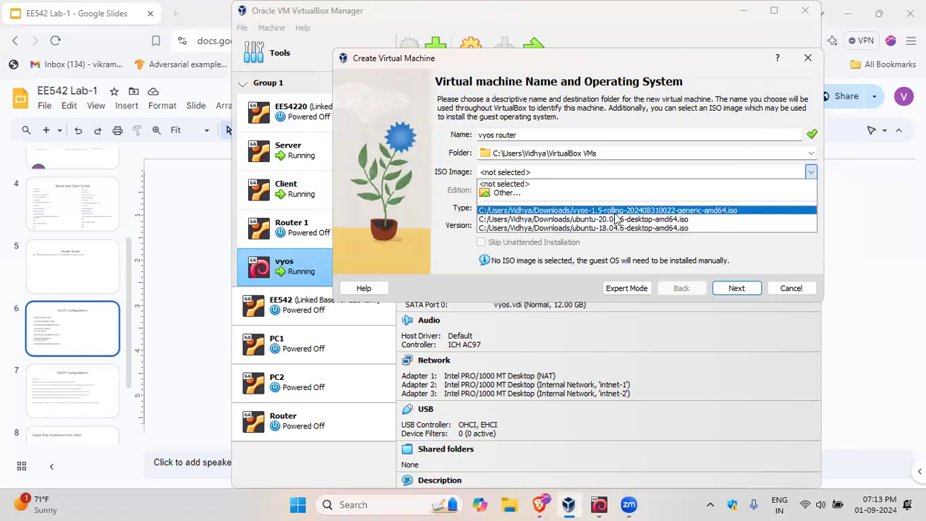
click(512, 185)
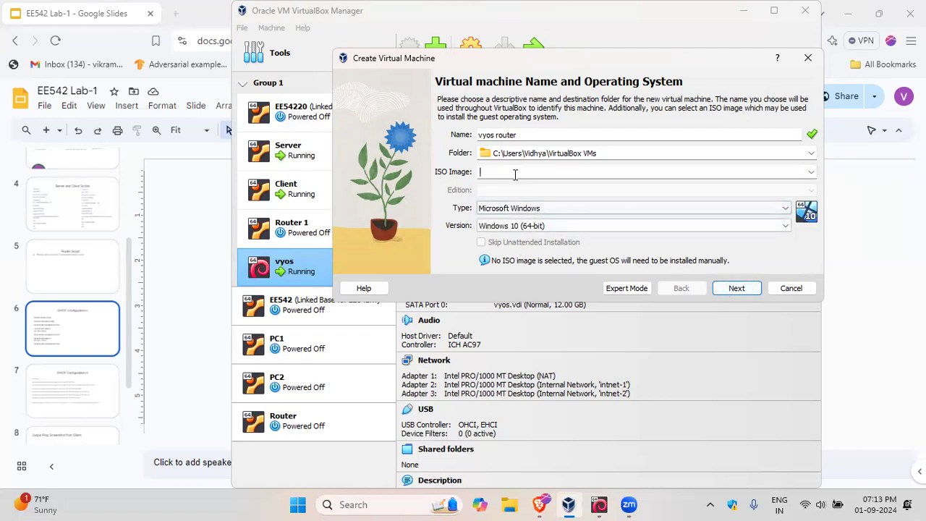
click(812, 172)
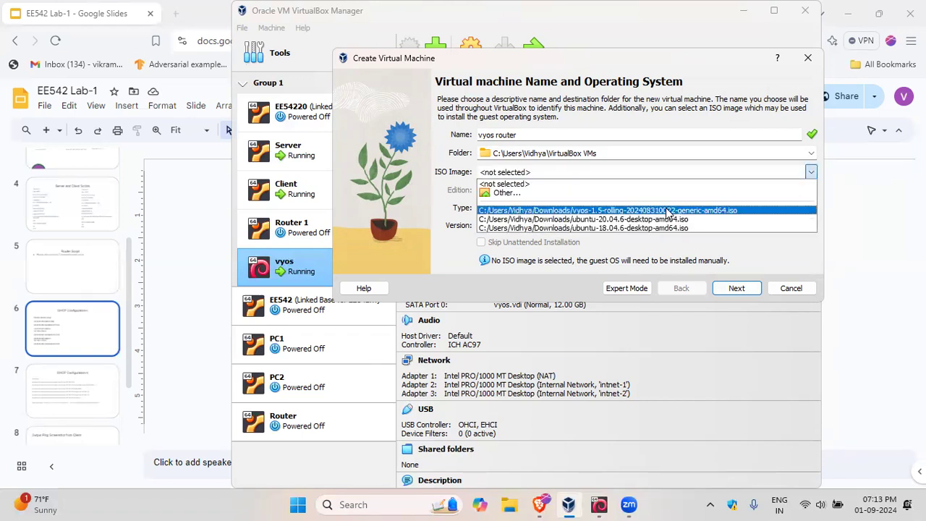
click(668, 209)
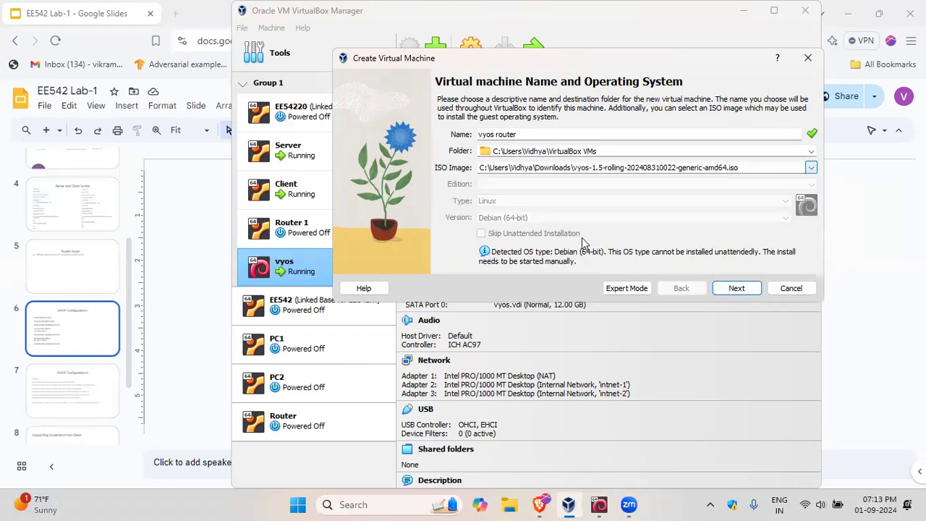
key(Return)
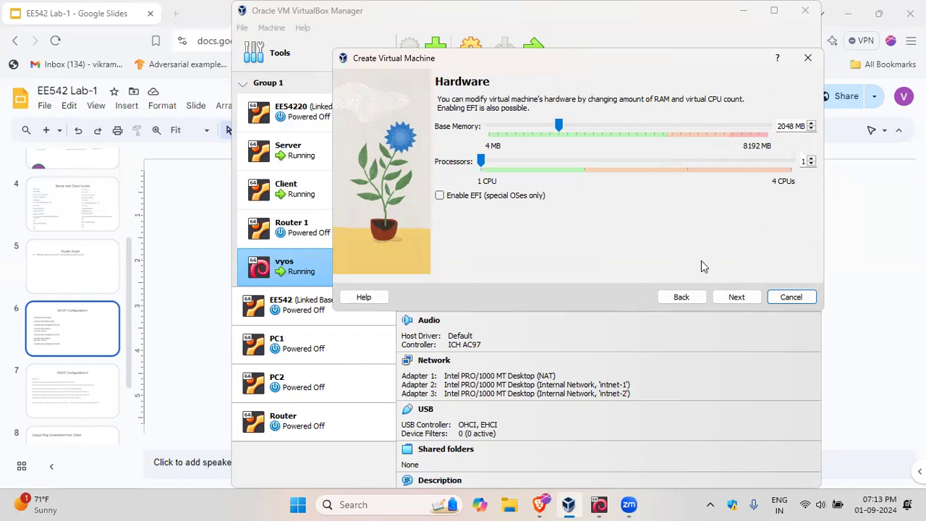
Step: Accept the default memory and processor, set the virtual hard disk size to 10 GB and finish creating the machine
click(736, 297)
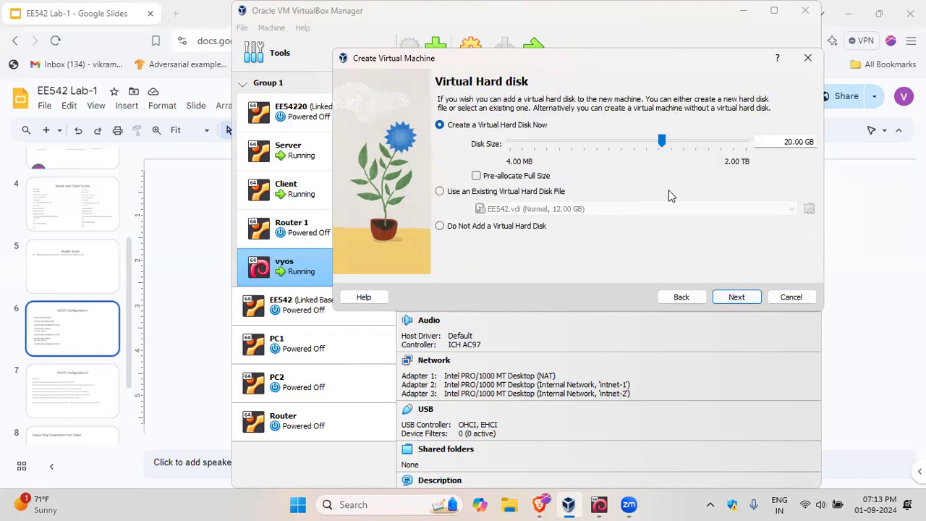
drag(790, 144, 781, 144)
text(1)
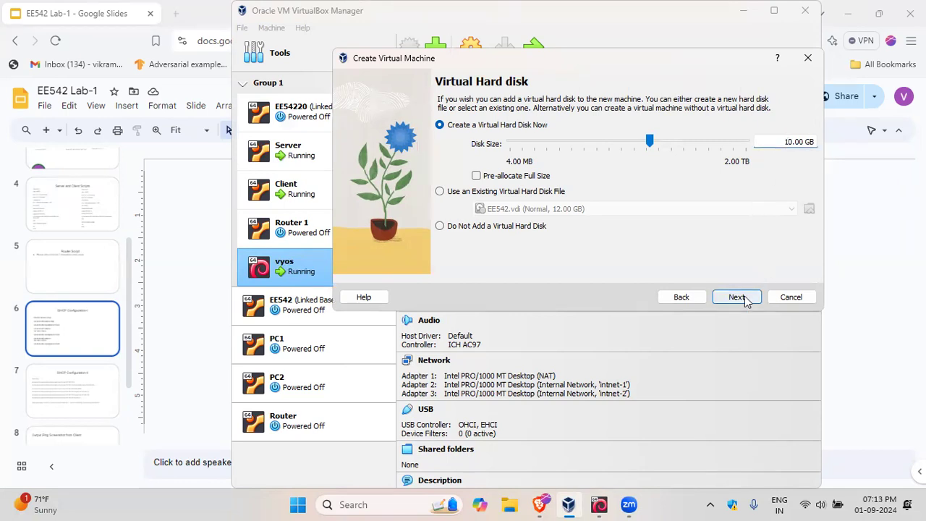
click(717, 297)
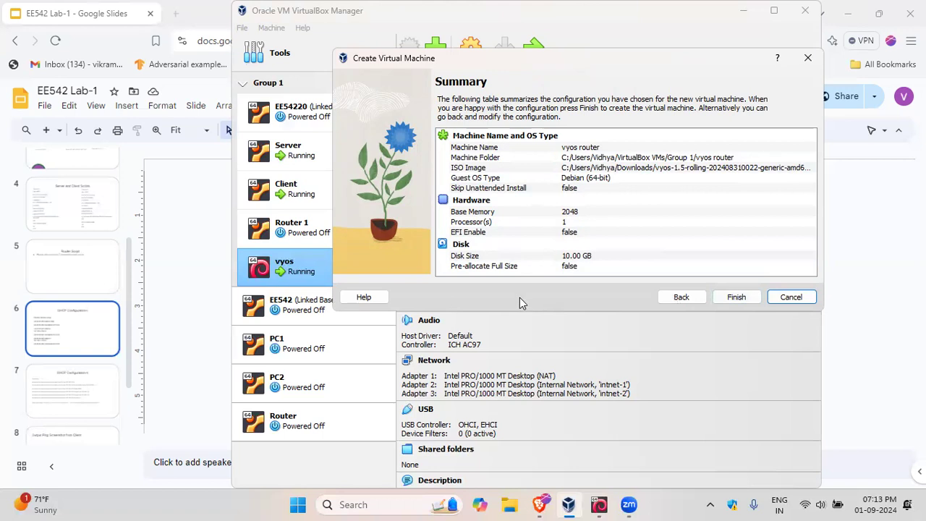
click(735, 296)
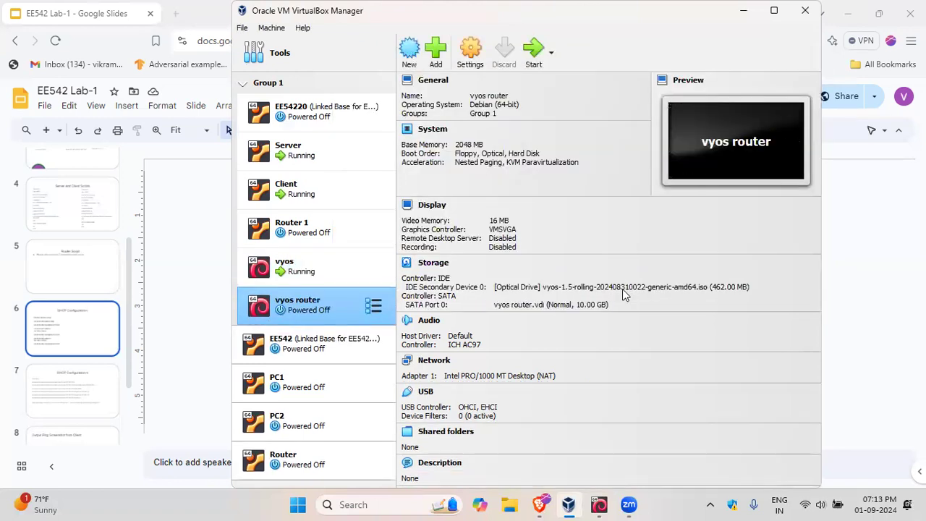
Step: Start the vyos router machine from the attached ISO, bring up its console, and power the machine off
click(534, 58)
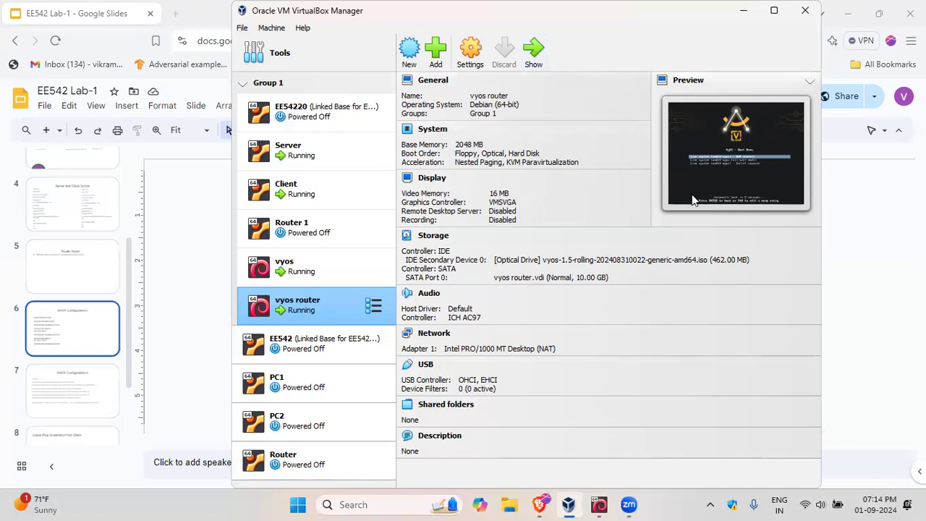
mouse_move(606, 504)
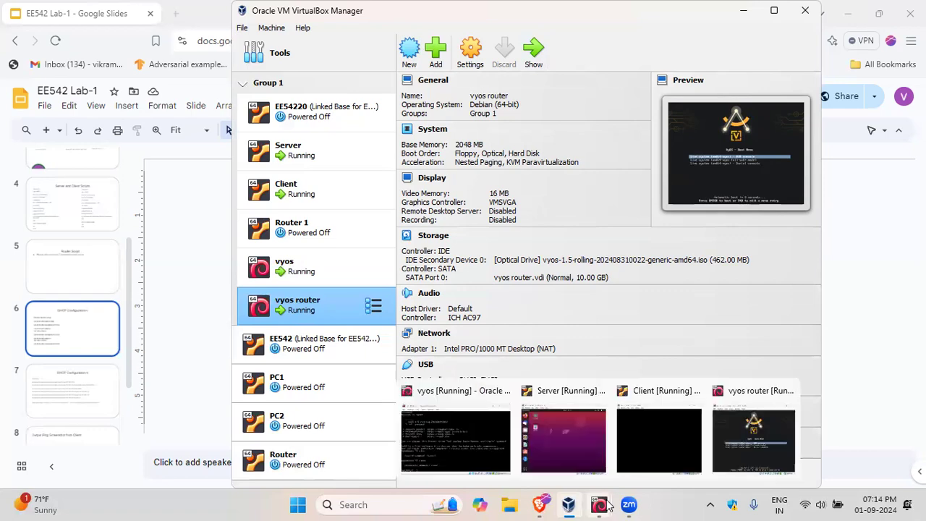
click(744, 437)
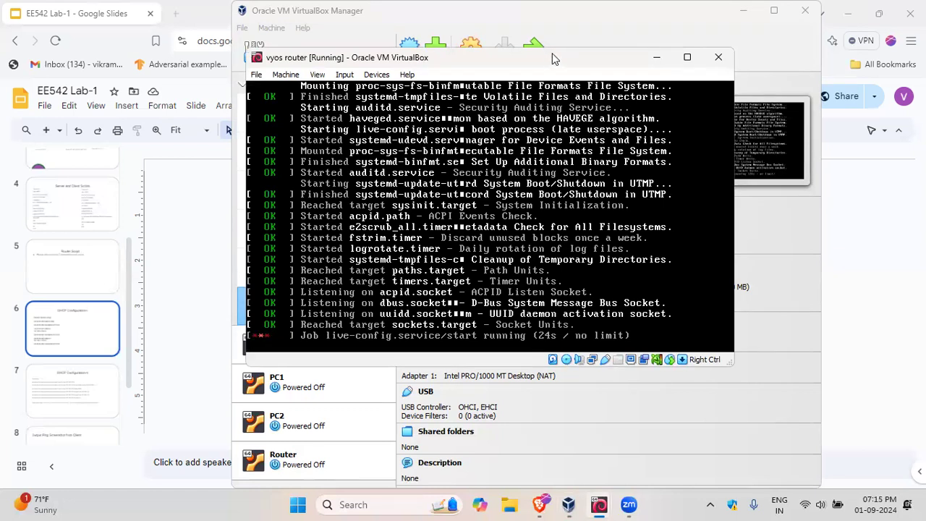
click(717, 64)
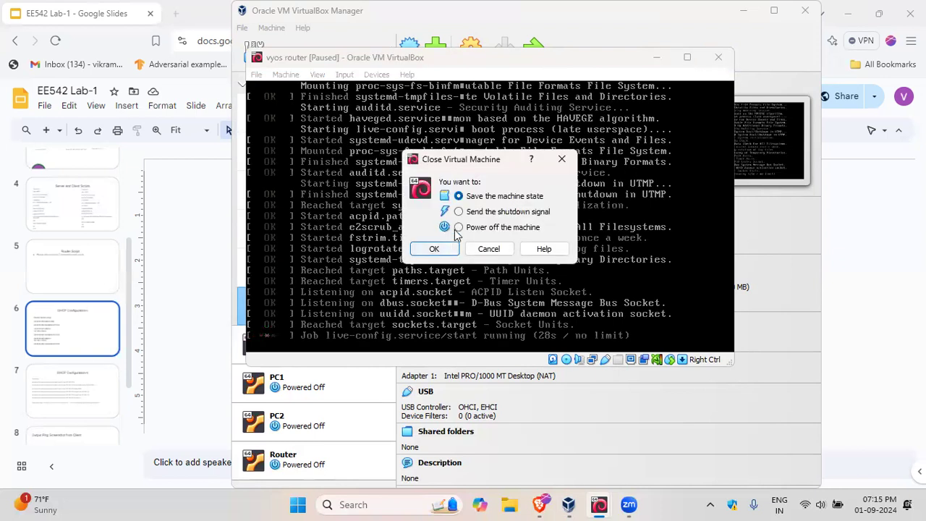
click(447, 251)
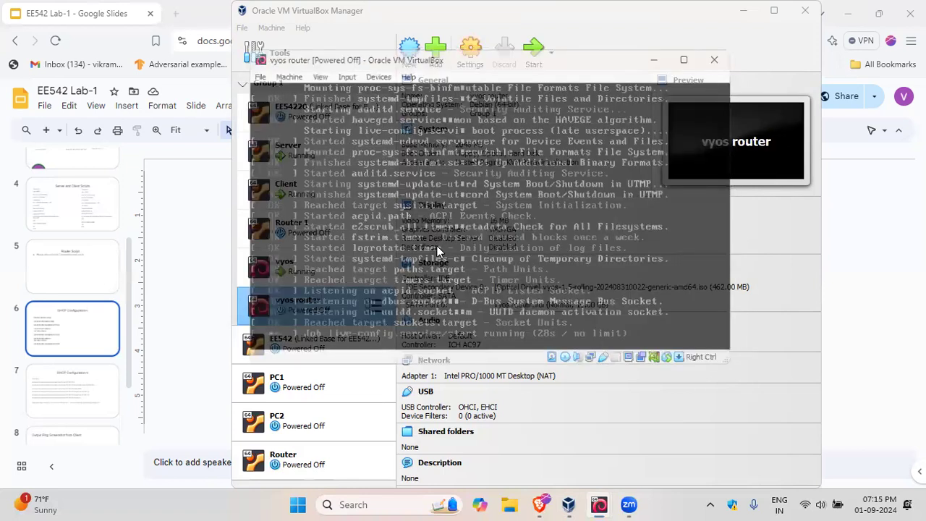
Step: Remove the vyos ISO attachment from the IDE controller in the vyos router machine's storage settings and save
click(464, 55)
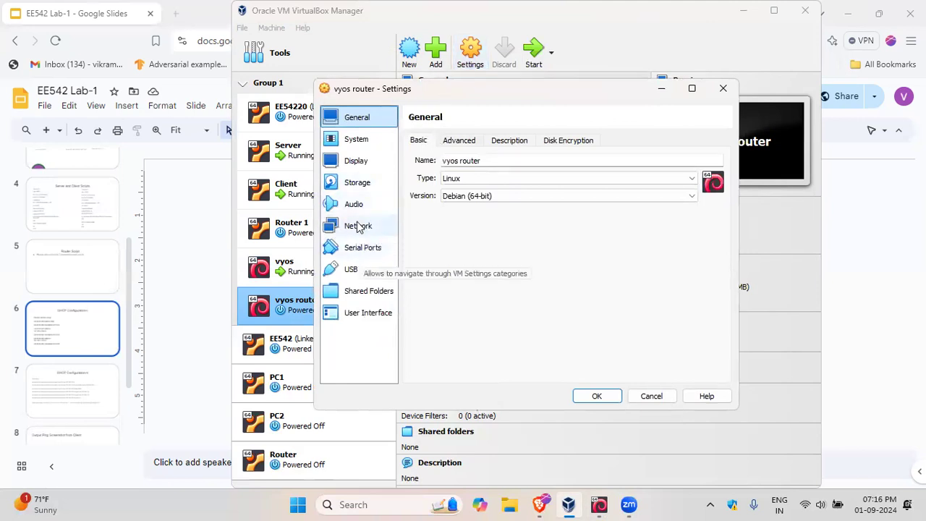
click(357, 182)
click(460, 173)
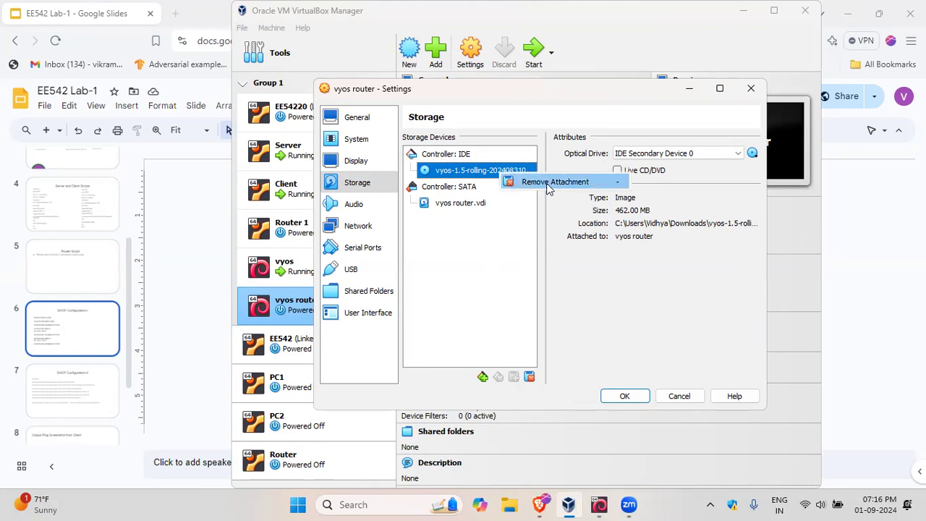
click(550, 181)
click(512, 299)
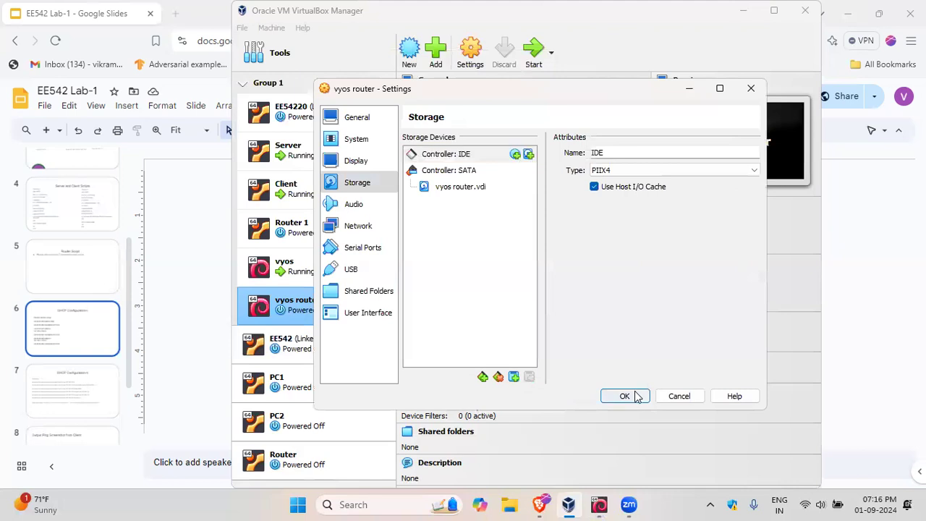
click(631, 399)
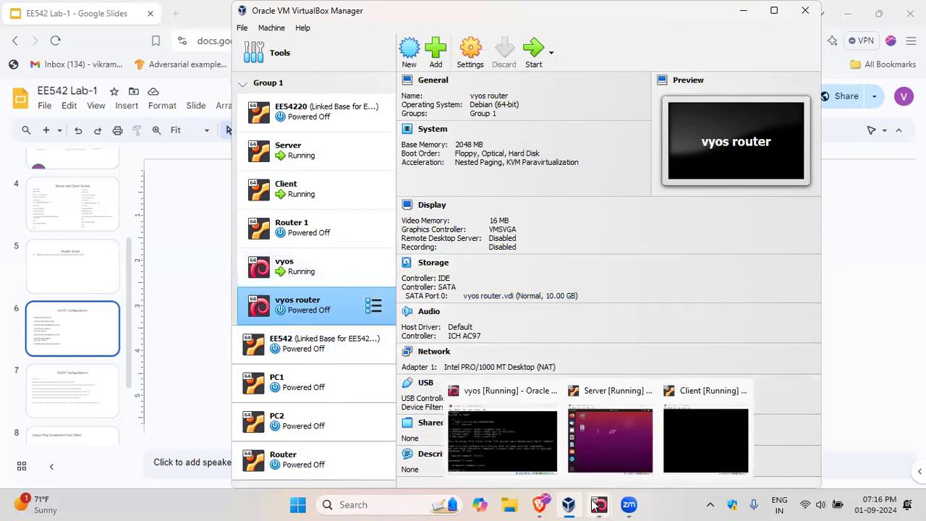
Step: Review how network Adapters 1, 2 and 3 are attached in the running vyos machine's settings
click(325, 271)
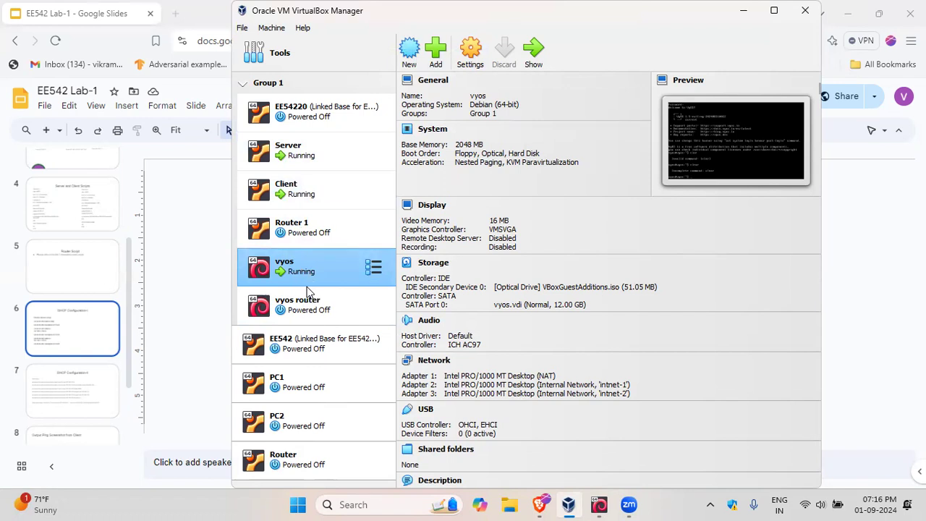
click(471, 50)
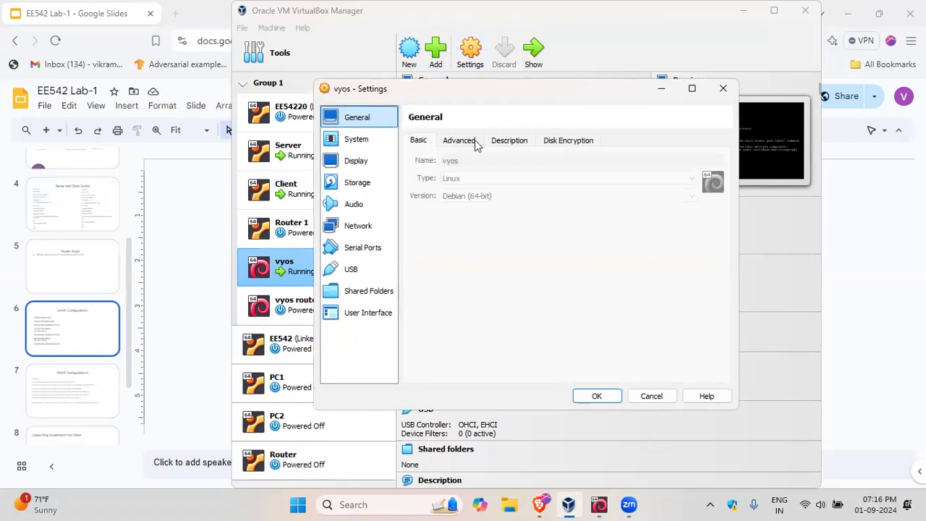
click(362, 225)
click(418, 144)
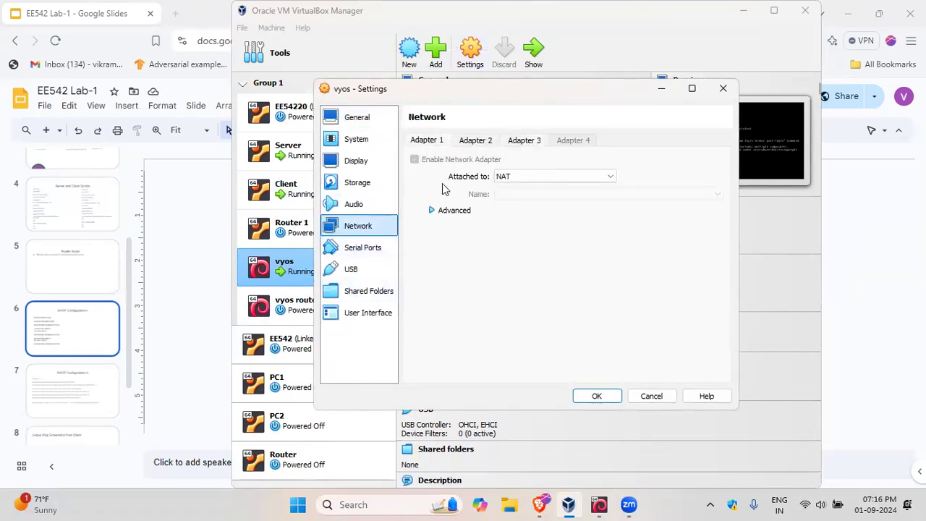
click(475, 142)
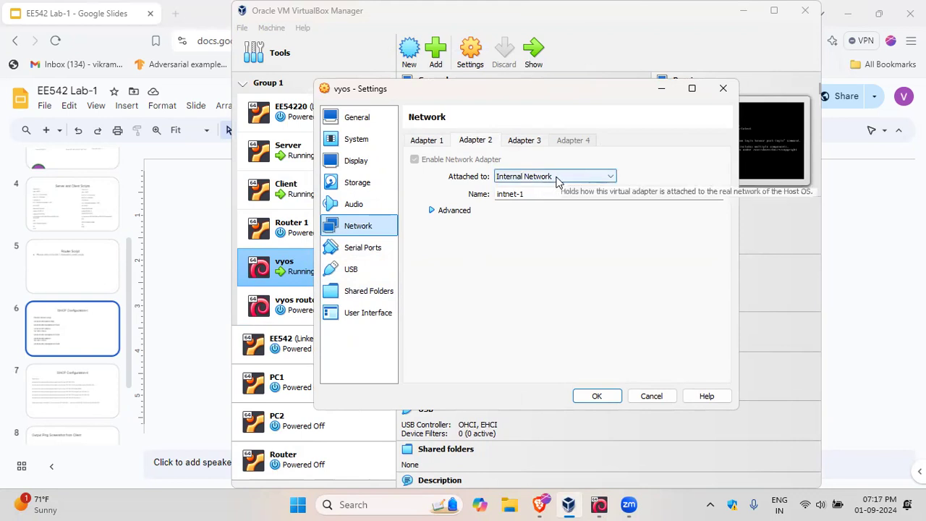
click(526, 142)
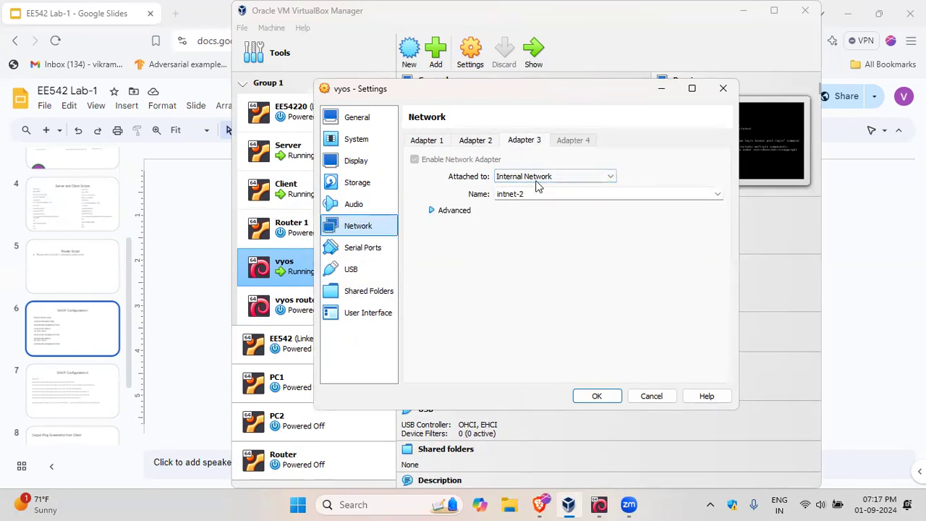
click(597, 395)
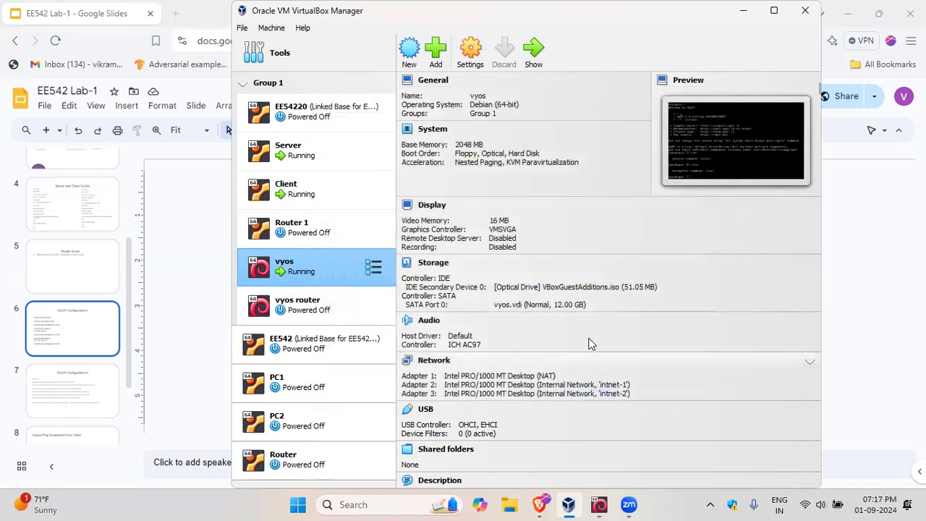
Step: Bring up the running vyos machine's console and enter configuration mode with the command "conf"
mouse_move(594, 504)
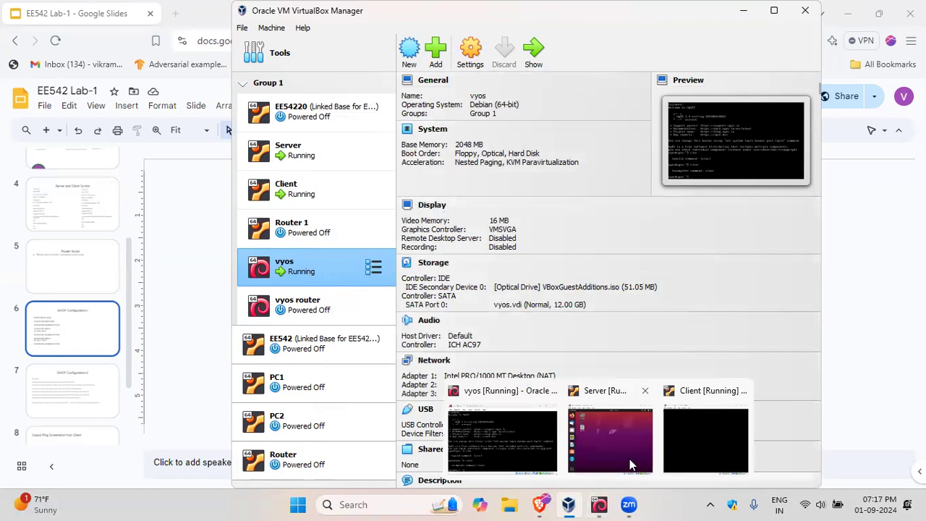
click(597, 438)
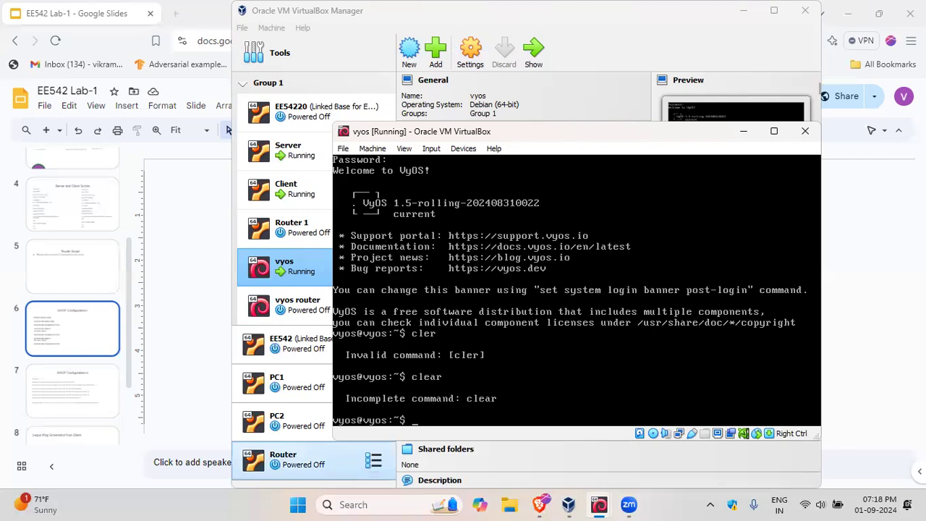
drag(472, 133, 465, 102)
text(conf)
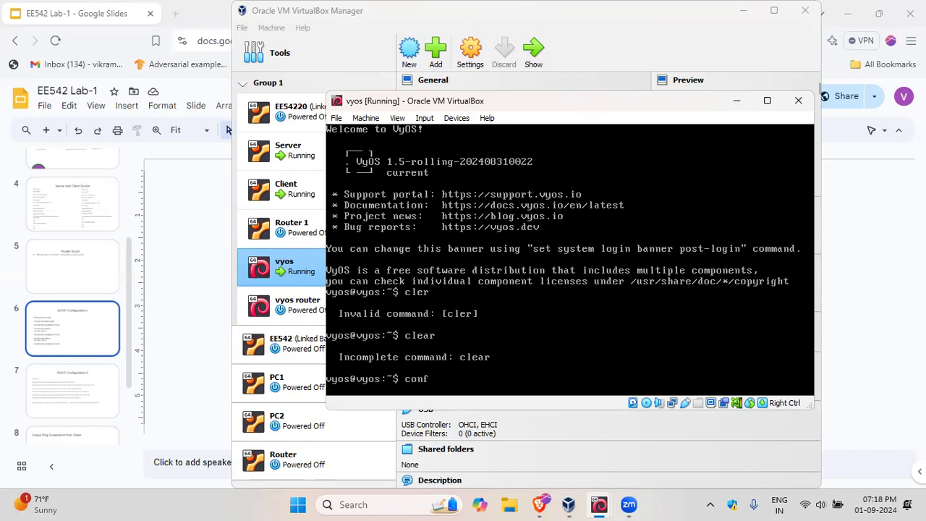
key(Return)
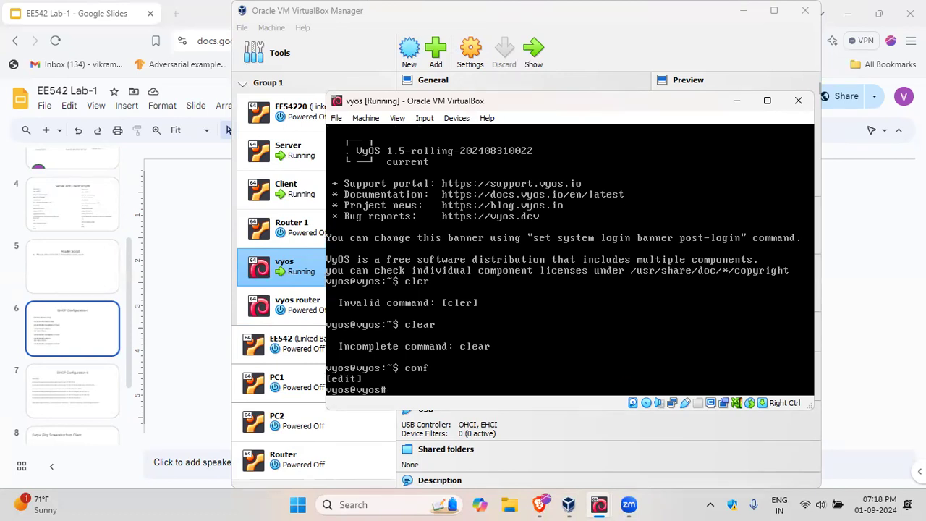
mouse_move(543, 505)
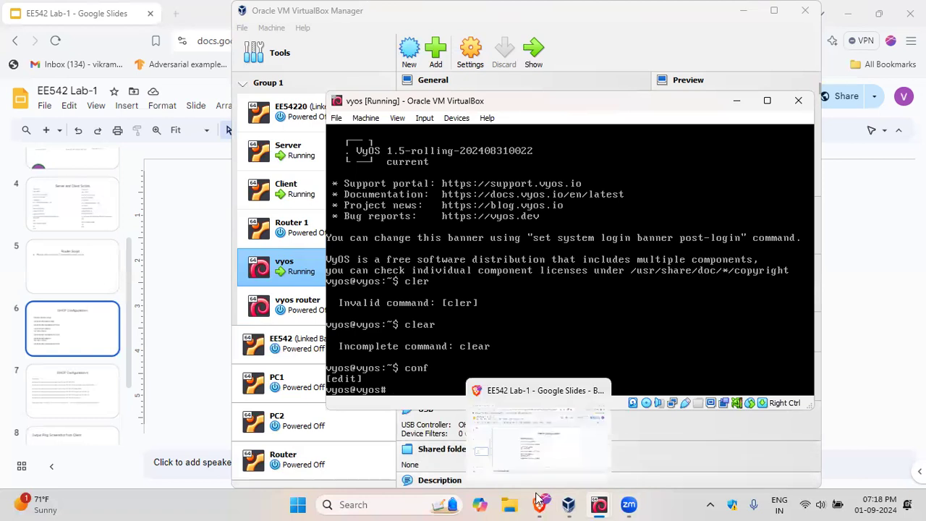
Step: Switch to the EE542 Lab-1 presentation and review the Router Script and DHCP Configuration-I slides
click(542, 504)
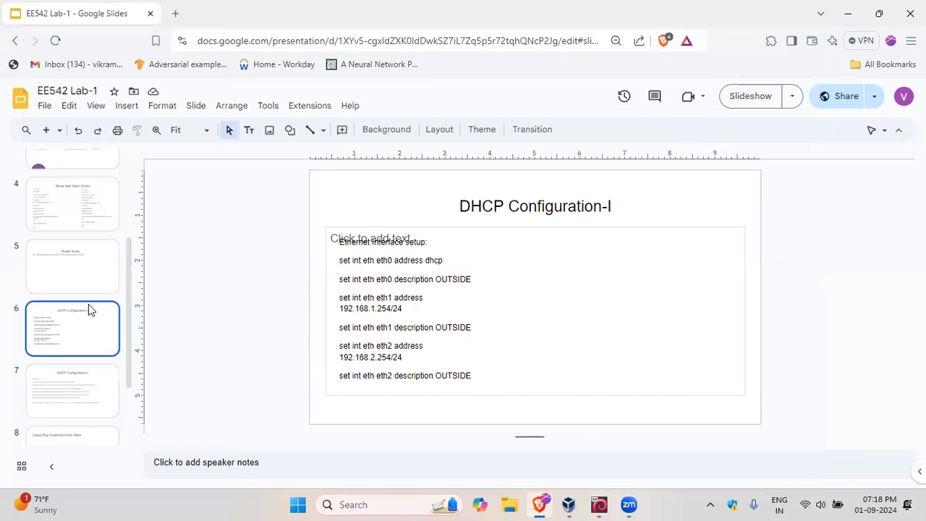
click(72, 269)
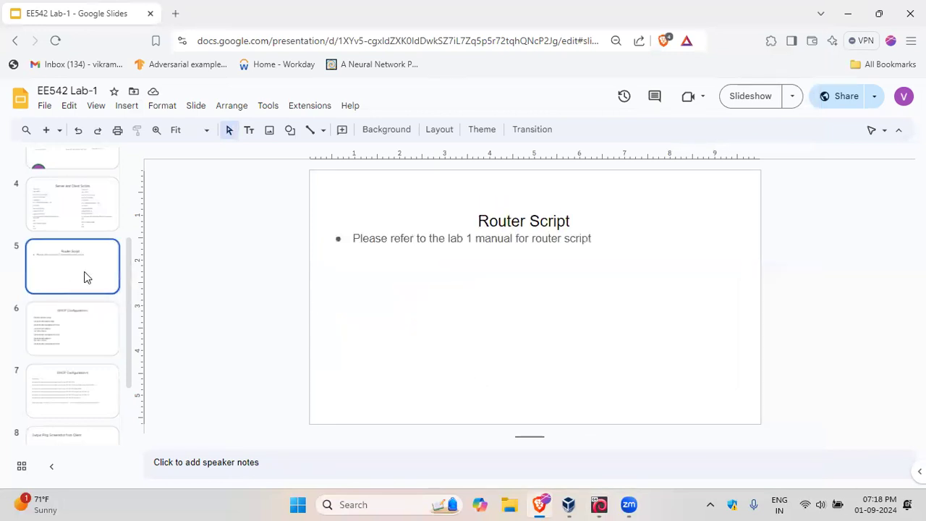
click(67, 328)
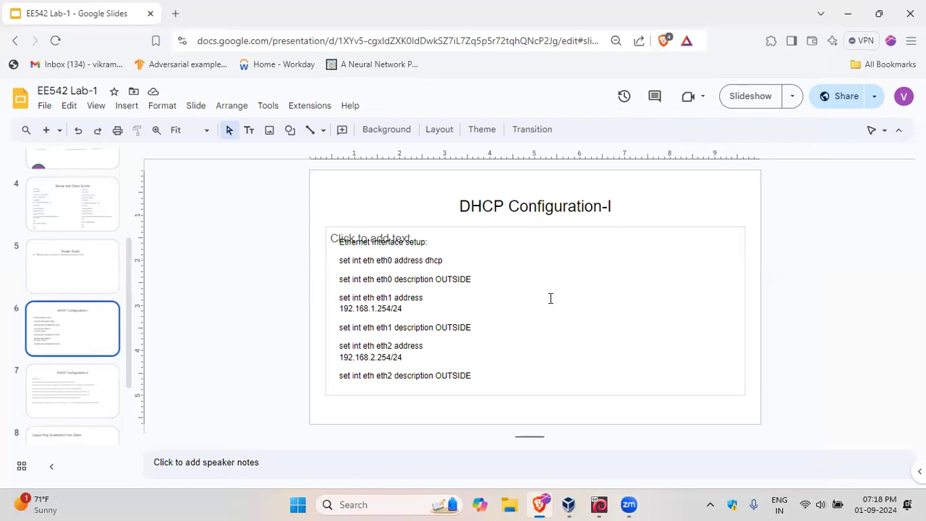
mouse_move(595, 503)
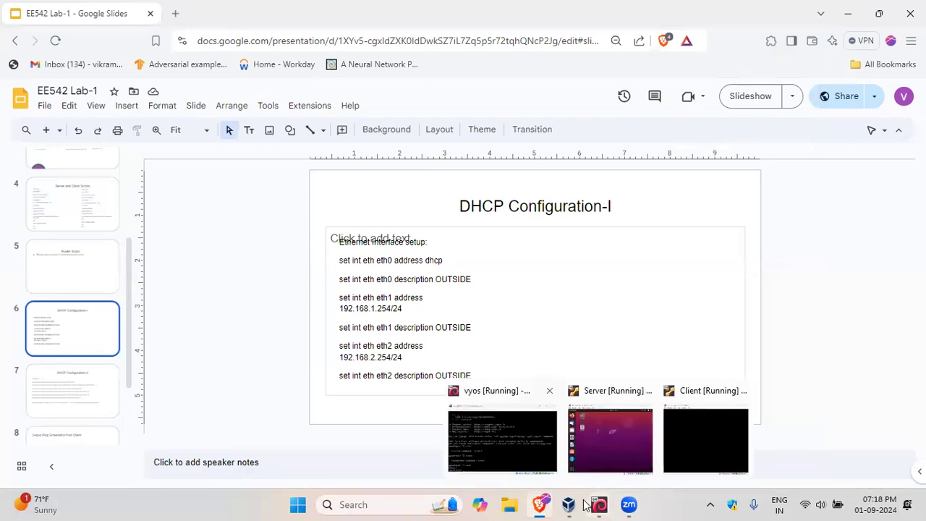
click(500, 438)
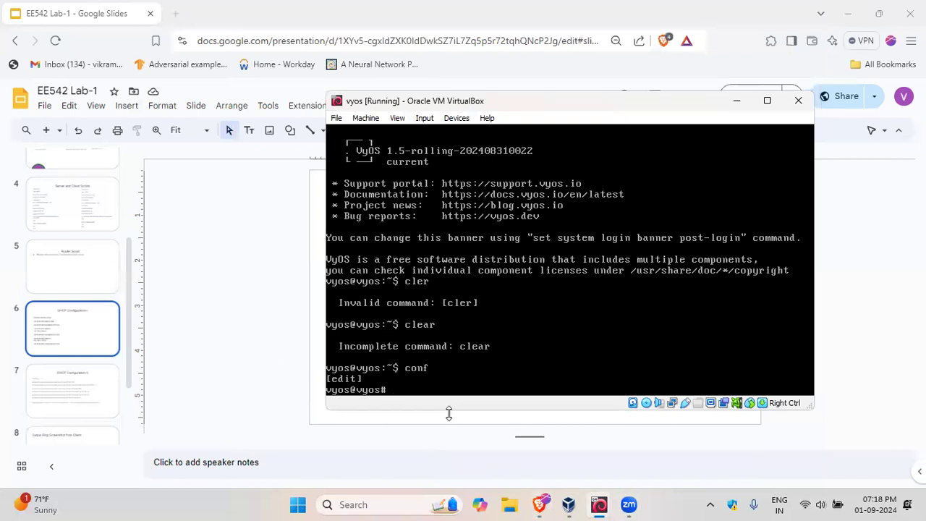
text(set int e)
click(61, 333)
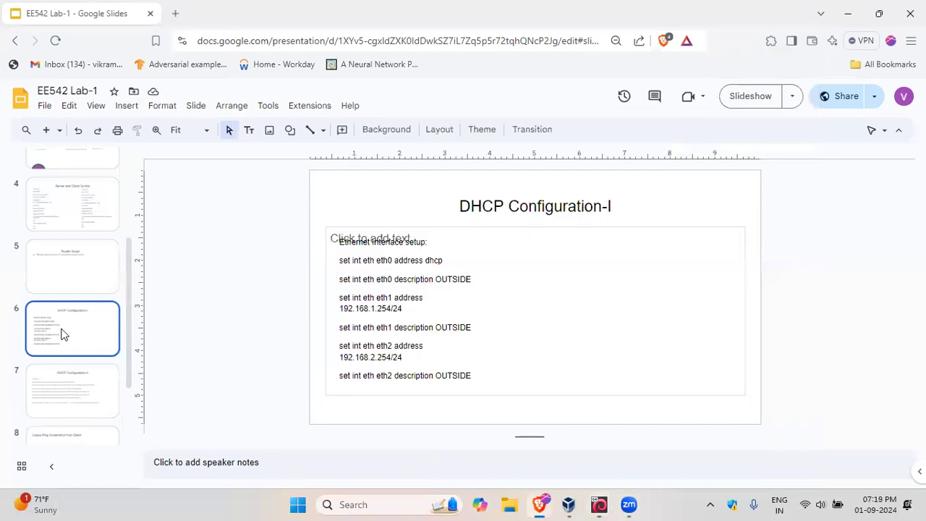
mouse_move(600, 502)
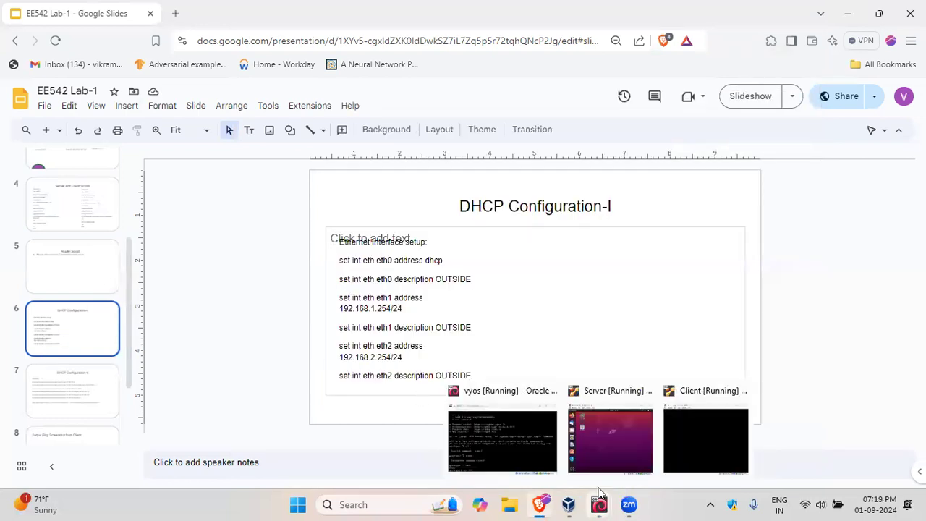
click(555, 465)
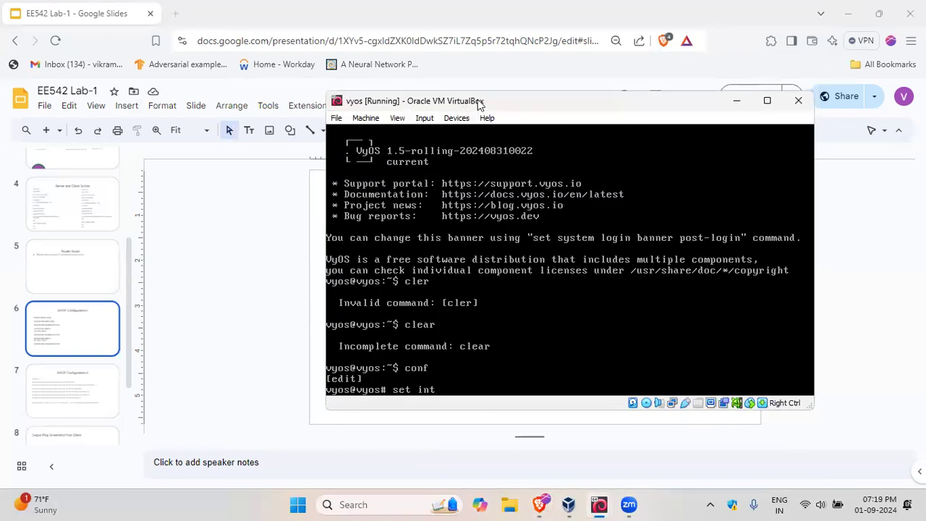
drag(478, 101, 660, 124)
text(e)
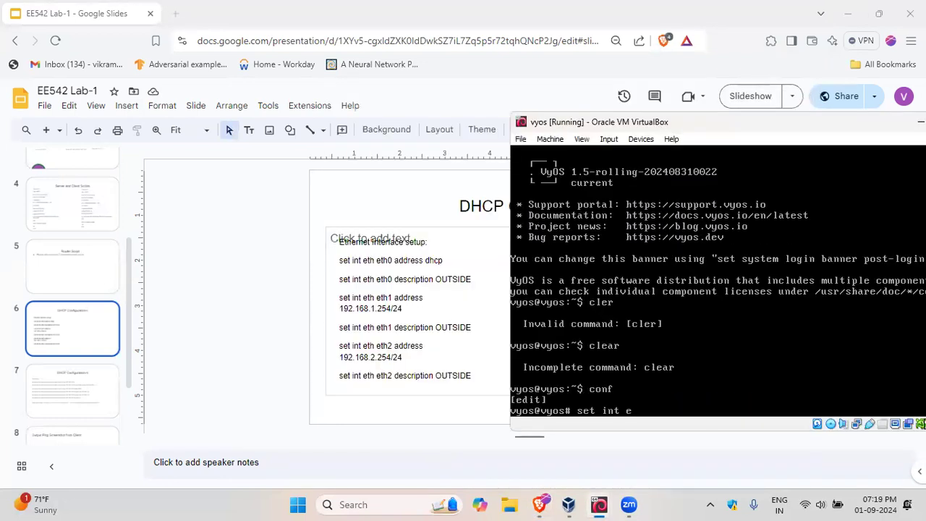
text(th eh0 ad)
key(BackSpace)
key(BackSpace)
key(BackSpace)
key(BackSpace)
key(BackSpace)
text(th0)
text(address dhcp)
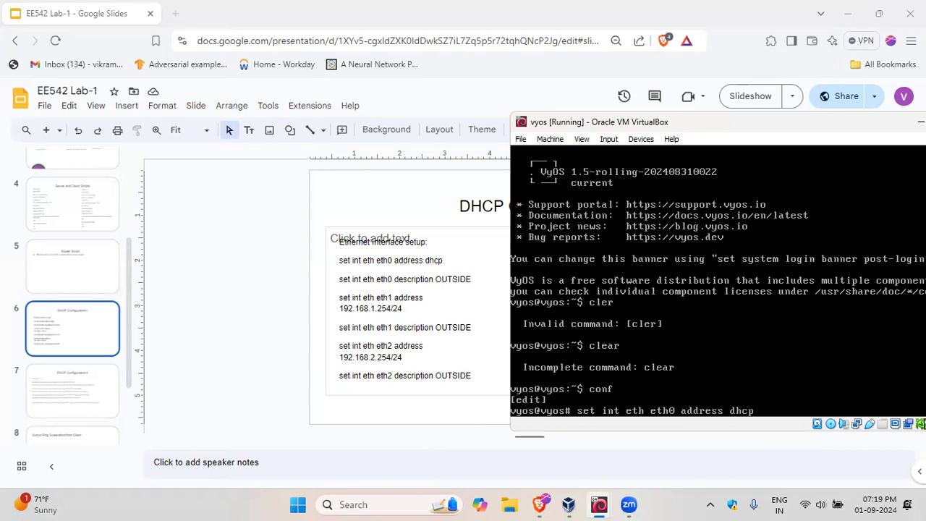
key(BackSpace)
key(BackSpace)
key(BackSpace)
key(BackSpace)
key(BackSpace)
key(BackSpace)
key(BackSpace)
key(BackSpace)
key(BackSpace)
key(BackSpace)
key(BackSpace)
key(BackSpace)
key(BackSpace)
key(BackSpace)
key(BackSpace)
key(BackSpace)
key(BackSpace)
key(BackSpace)
key(BackSpace)
key(BackSpace)
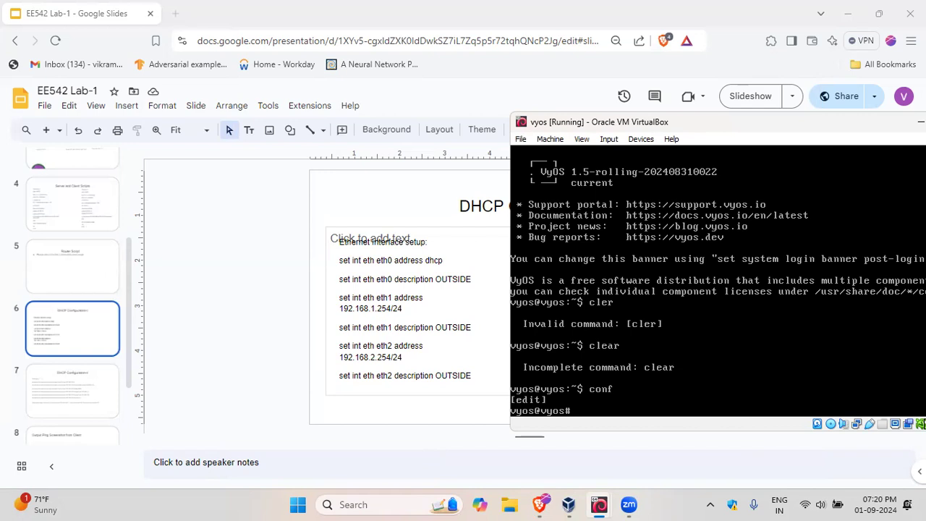
Step: Check the vyos machine's network adapter attachments in VirtualBox Manager and return to its console
click(568, 502)
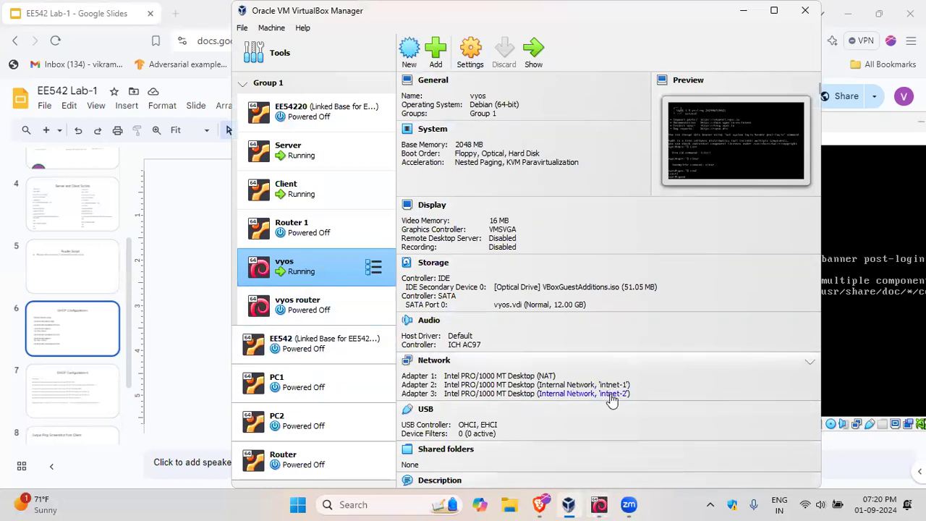
mouse_move(605, 505)
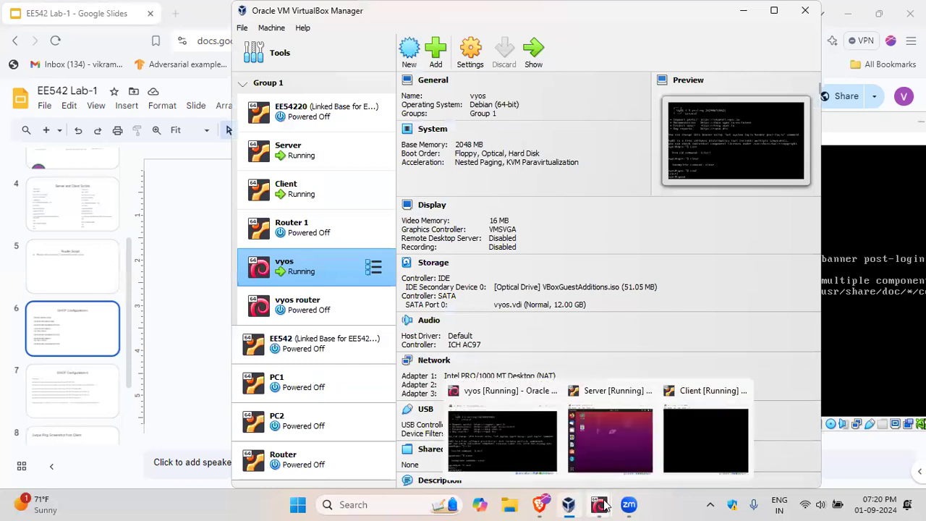
click(527, 452)
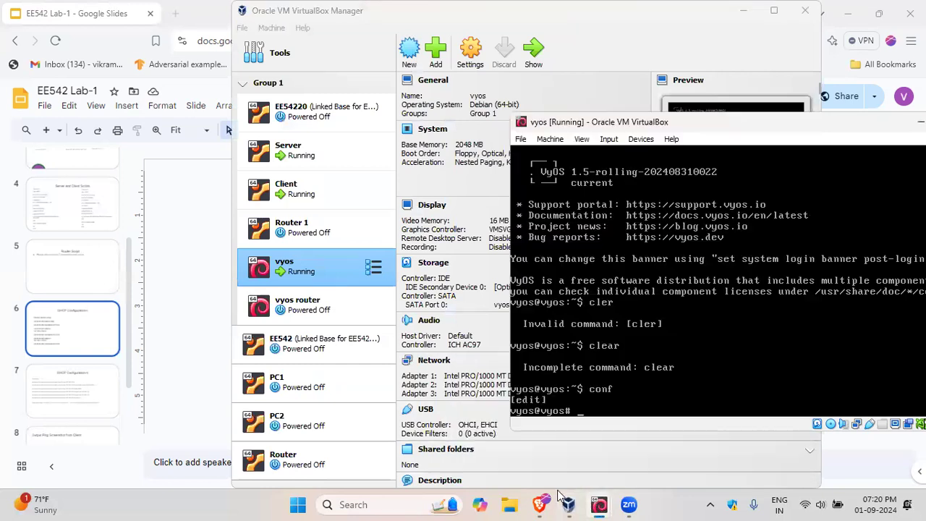
Step: Review the eth1 and eth2 addresses on the DHCP Configuration-I slide in the presentation
click(60, 345)
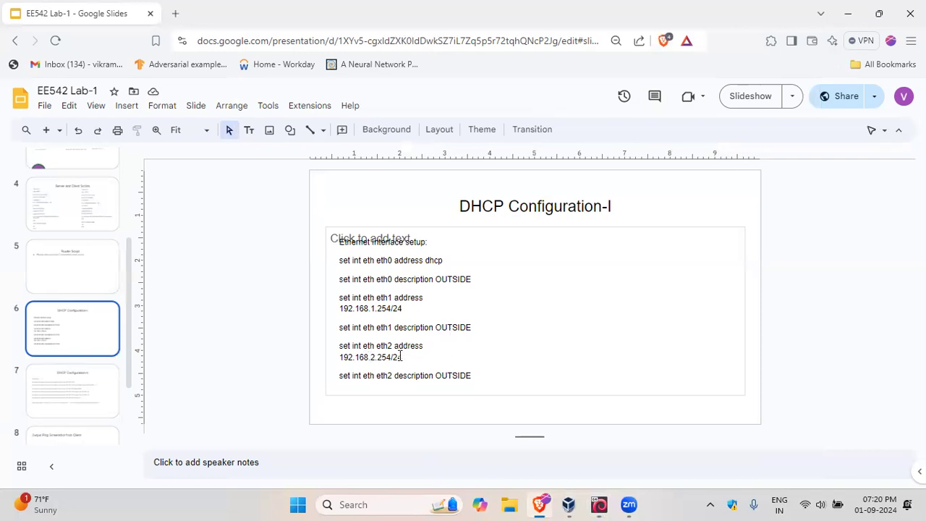
drag(397, 308, 376, 308)
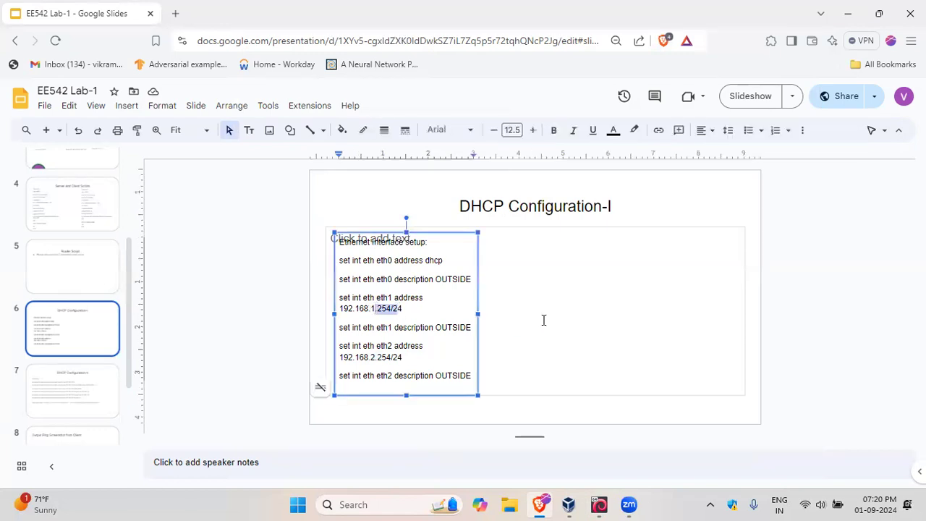
click(521, 302)
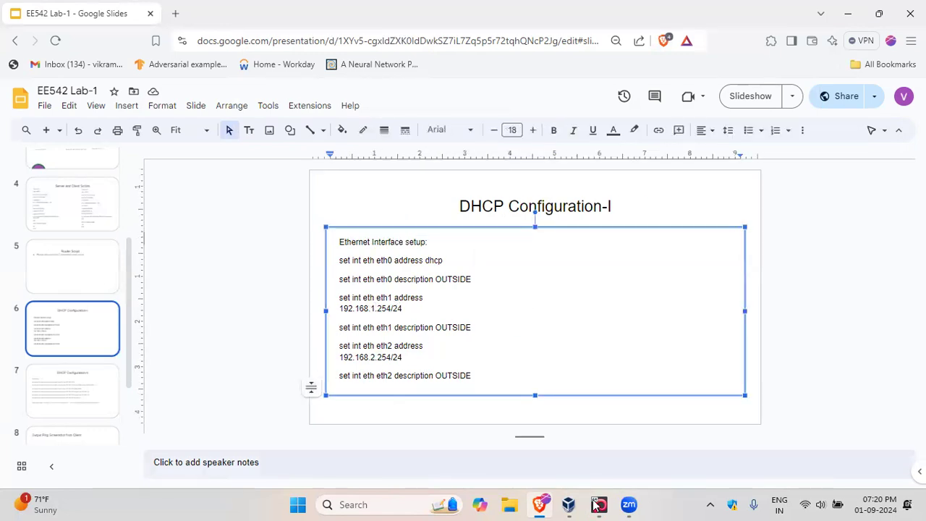
mouse_move(569, 504)
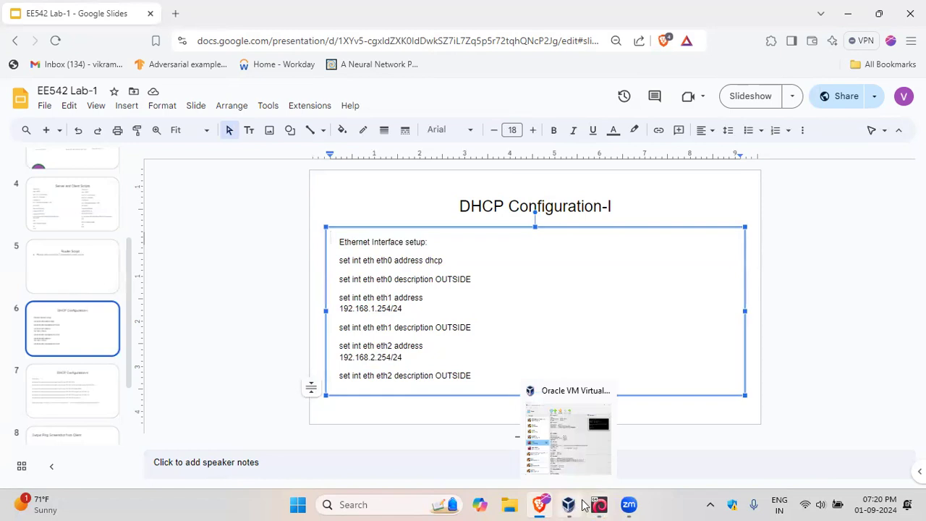
mouse_move(597, 505)
click(534, 448)
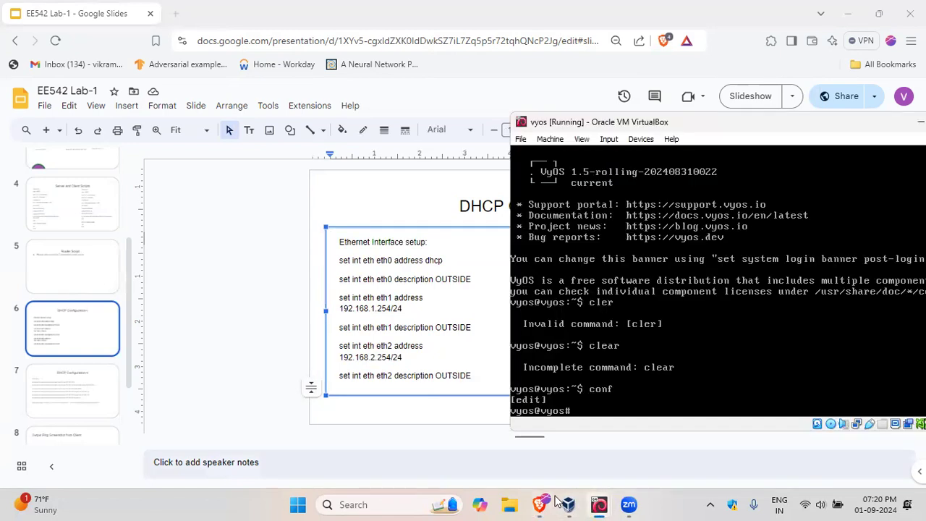
click(250, 297)
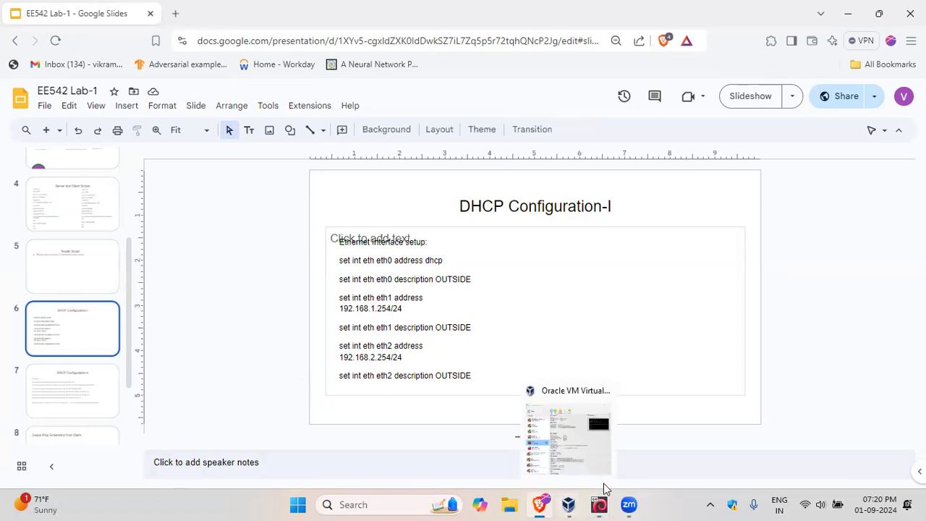
Step: Run "show service" in the vyos console and read the service configuration through to its end
mouse_move(599, 501)
click(502, 439)
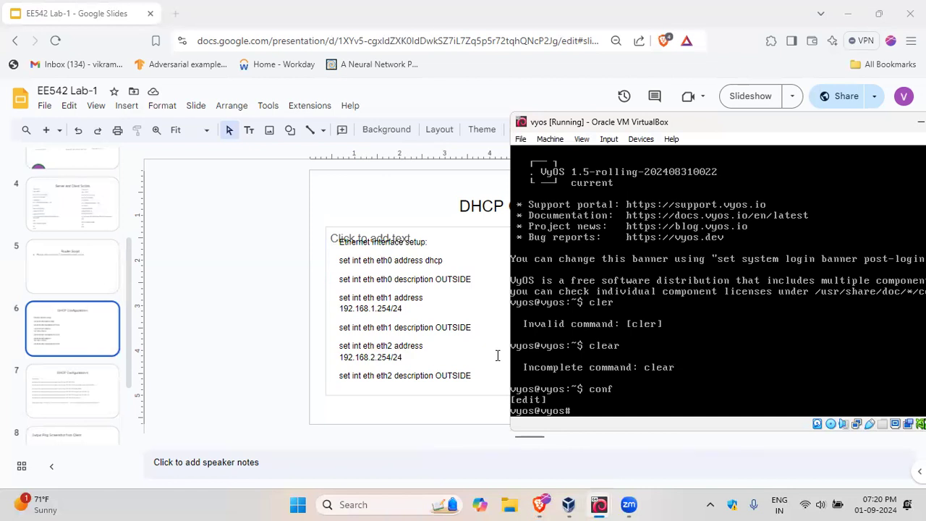
text(show service)
key(Return)
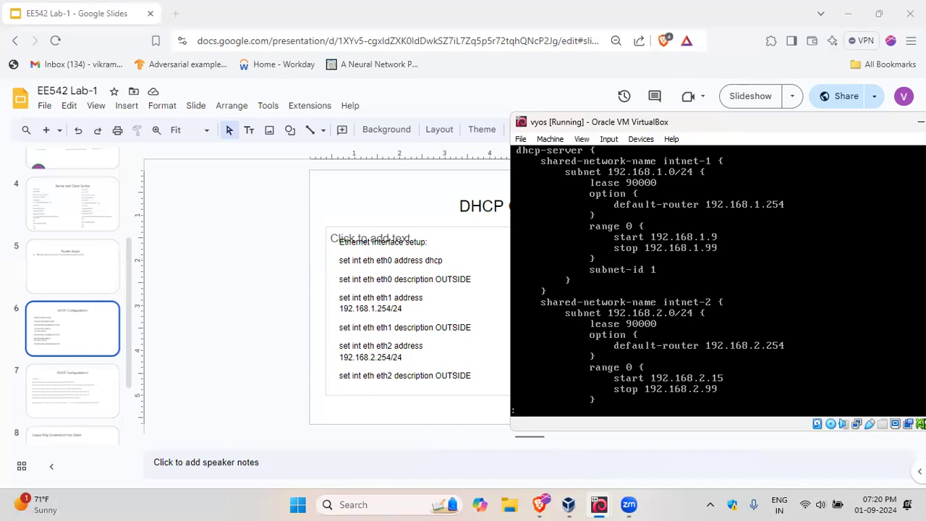
key(Down)
key(Down)
key(Down)
key(Down)
key(Down)
key(Down)
key(Down)
key(Down)
key(Down)
key(Down)
key(Down)
key(Down)
key(Down)
key(Down)
key(Down)
key(Down)
key(Down)
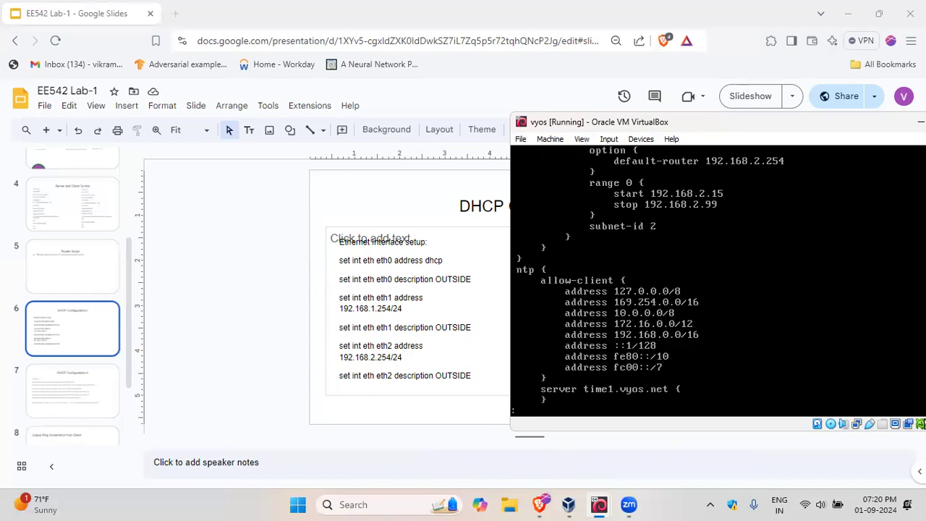
key(Down)
key(Down)
key(Down)
key(Down)
key(Down)
key(Down)
key(Down)
key(Down)
key(Return)
key(Return)
key(Return)
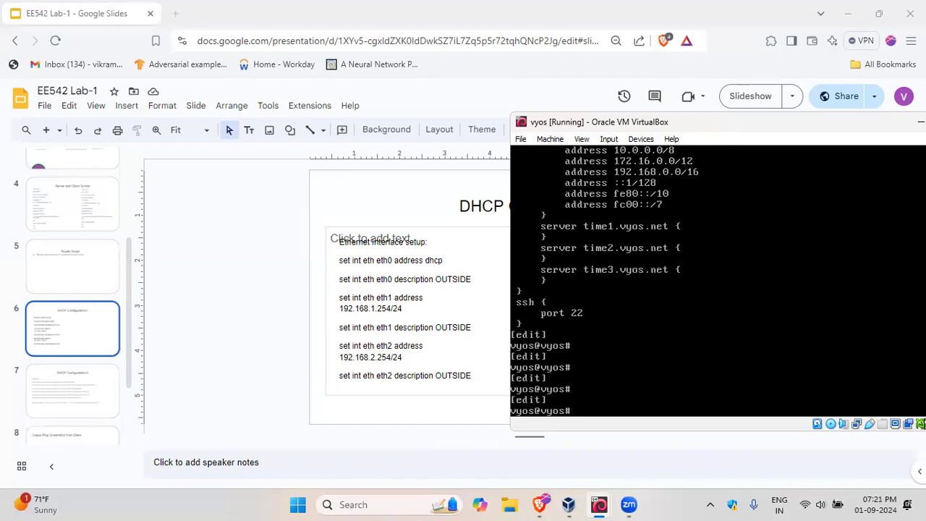
Step: List the router's interface configuration with "show int" and read through the eth0, eth1 and eth2 entries
text(show int)
key(Return)
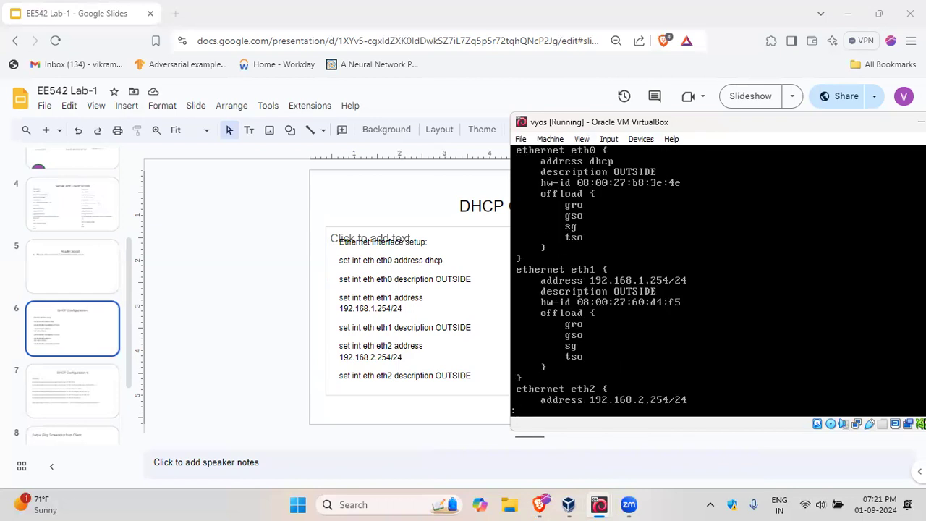
key(Down)
key(Down)
key(Down)
key(Down)
key(Down)
key(Down)
key(Down)
key(Down)
key(Return)
key(Return)
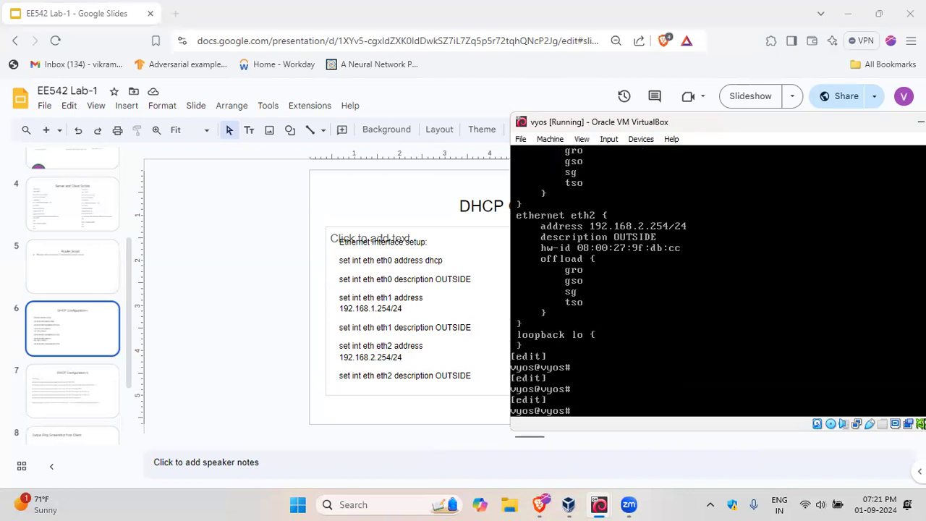
Step: Review the DHCP Configuration-II slide's server setup commands in the presentation, checking back against the DHCP Configuration-I slide
click(87, 401)
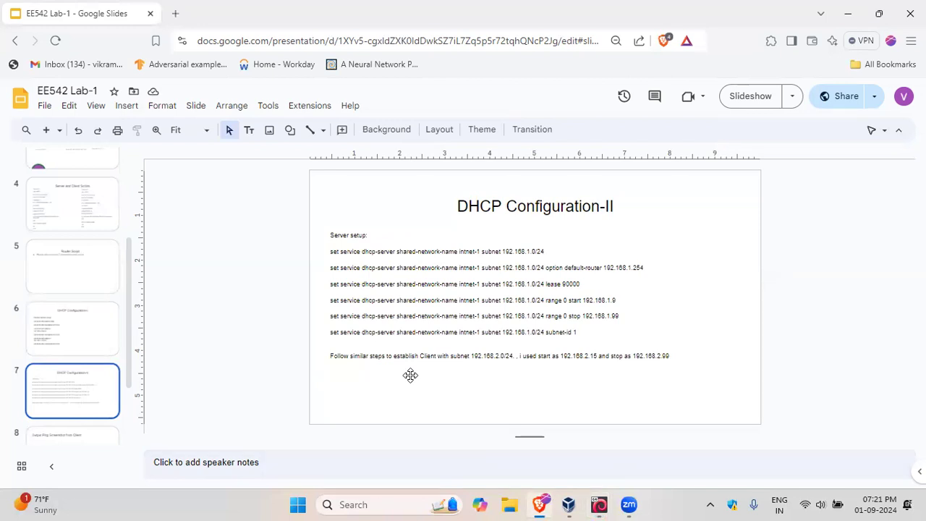
click(84, 333)
click(85, 399)
Step: Return to the vyos console and run "show service" again to examine the intnet-1 and intnet-2 DHCP settings
mouse_move(599, 505)
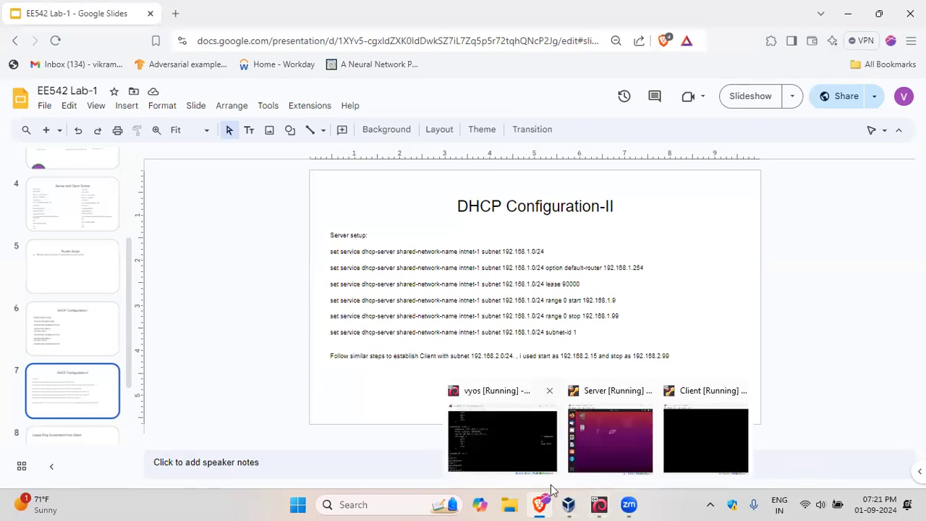
click(550, 484)
text(show service)
key(Return)
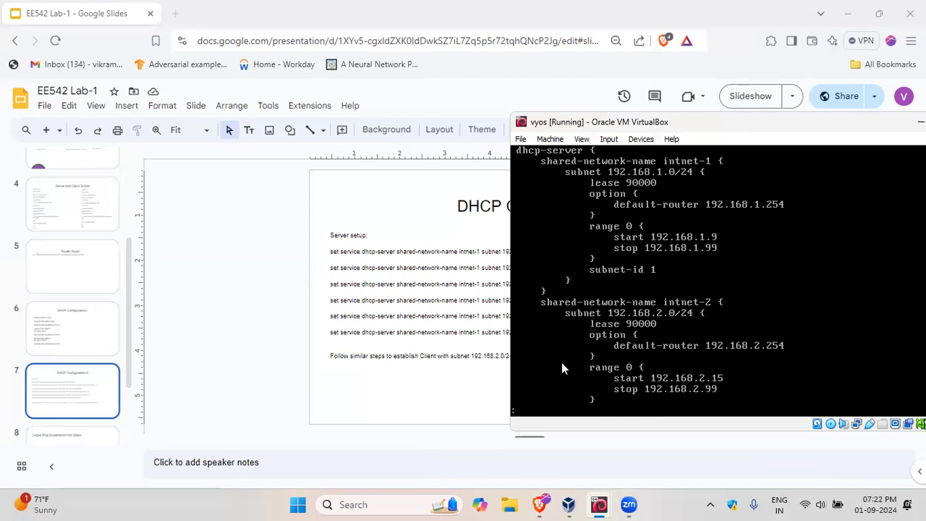
key(Return)
key(Return)
key(Return)
key(Return)
key(Return)
key(Return)
key(Return)
key(Return)
key(Return)
key(Return)
key(Return)
key(Return)
key(Return)
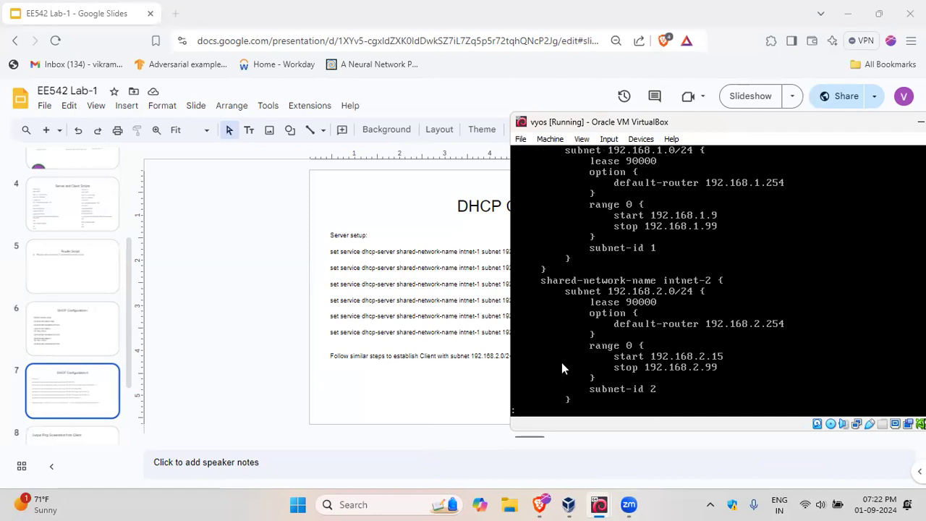
key(Return)
key(Return)
key(Return)
key(Return)
key(Return)
key(Return)
key(Return)
key(Return)
key(Return)
key(Return)
key(Return)
key(Return)
key(Return)
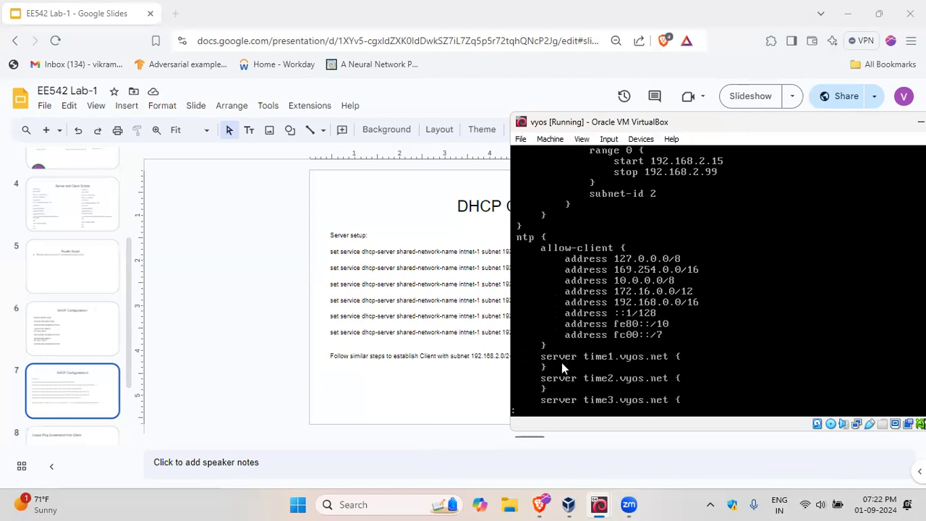
key(Return)
key(Return)
key(Return)
key(Return)
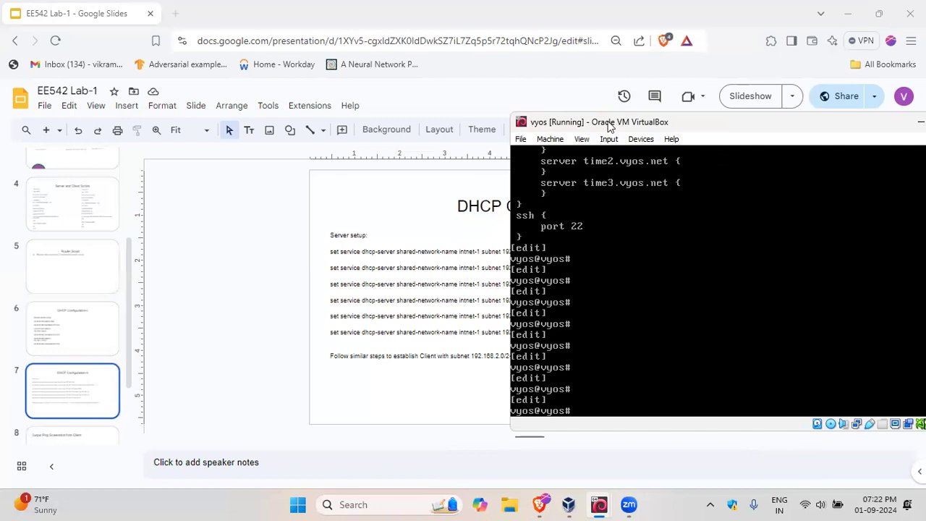
Step: Minimize the vyos console and bring up the running Server machine's window
drag(609, 127, 479, 135)
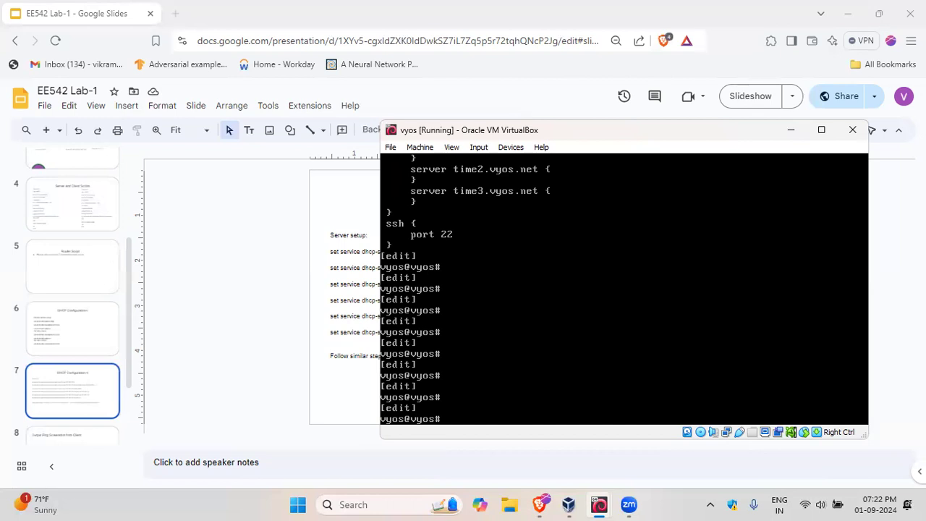
click(792, 130)
mouse_move(614, 505)
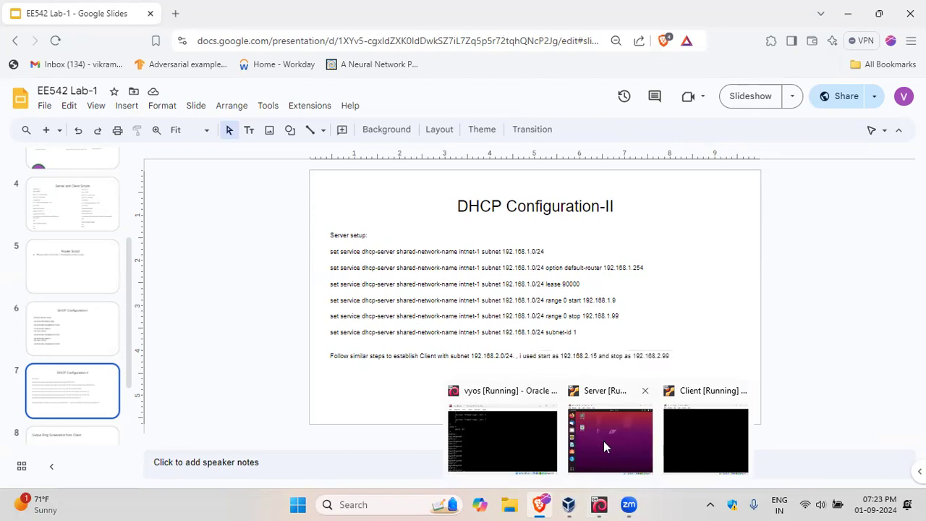
click(589, 434)
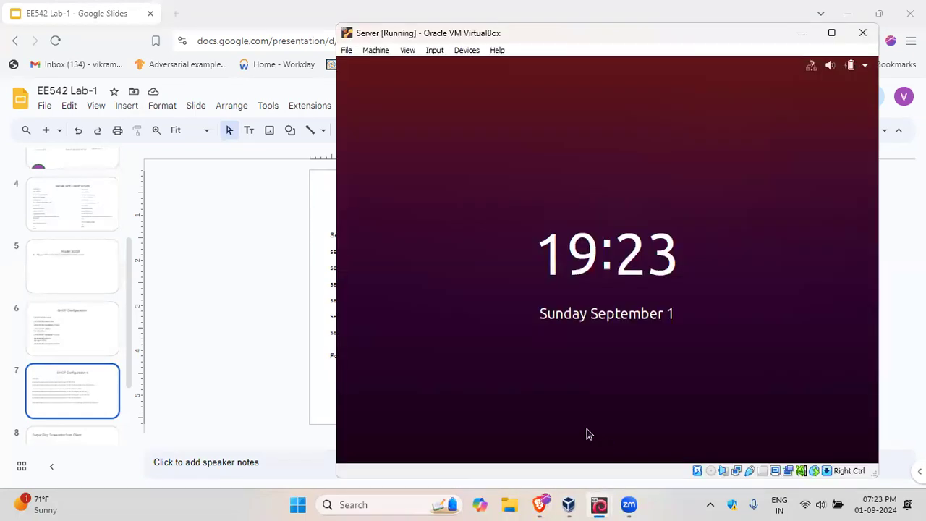
Step: Unlock the Server machine's Ubuntu session by entering the account password
click(572, 366)
text(ee542)
key(Return)
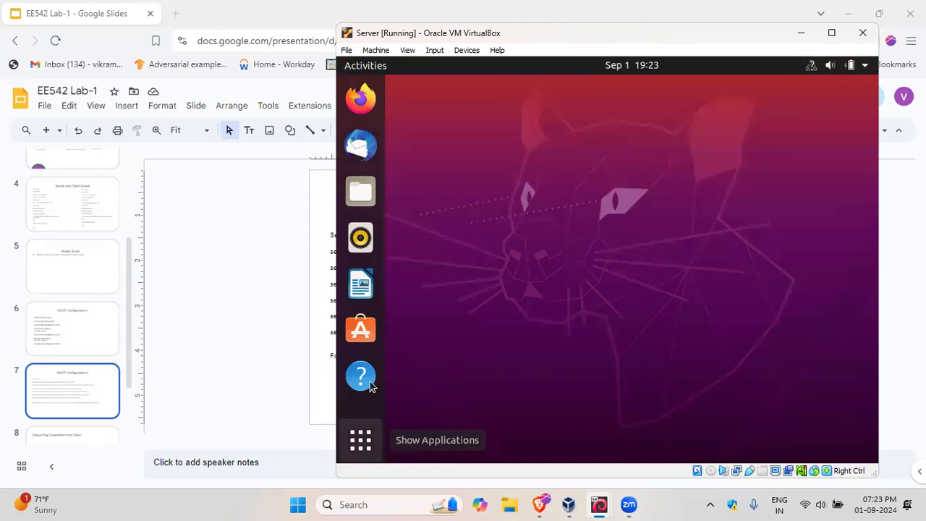
Step: Search the Server machine's applications for "cm", launch Terminal and shift the machine's window slightly
key(super+a)
text(cml)
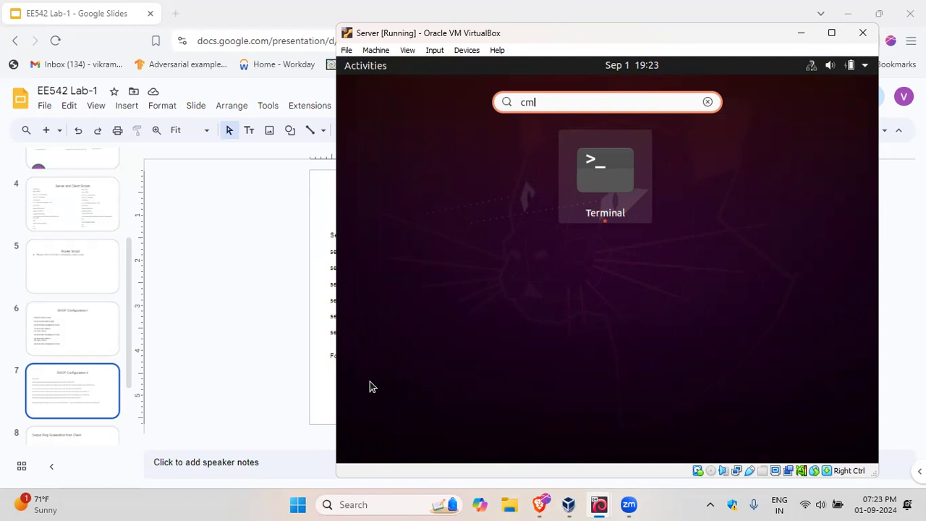
key(Return)
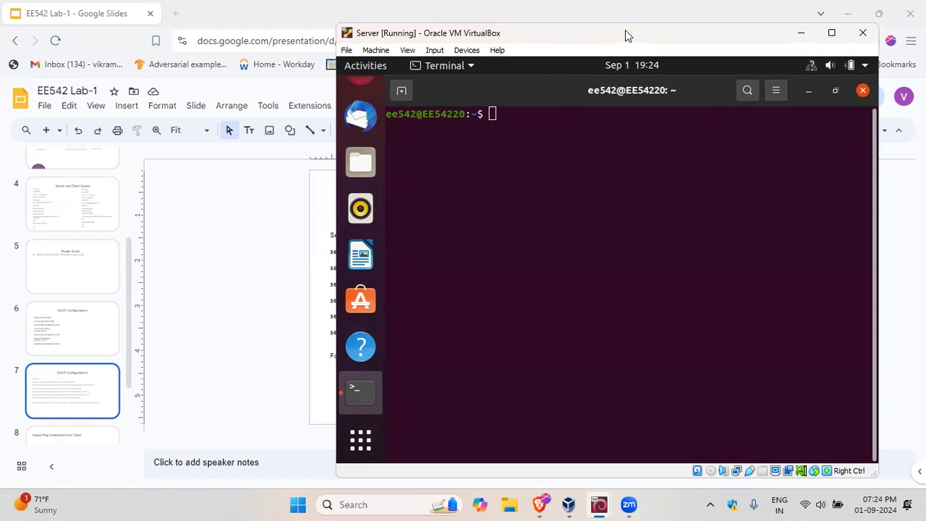
drag(626, 34, 595, 35)
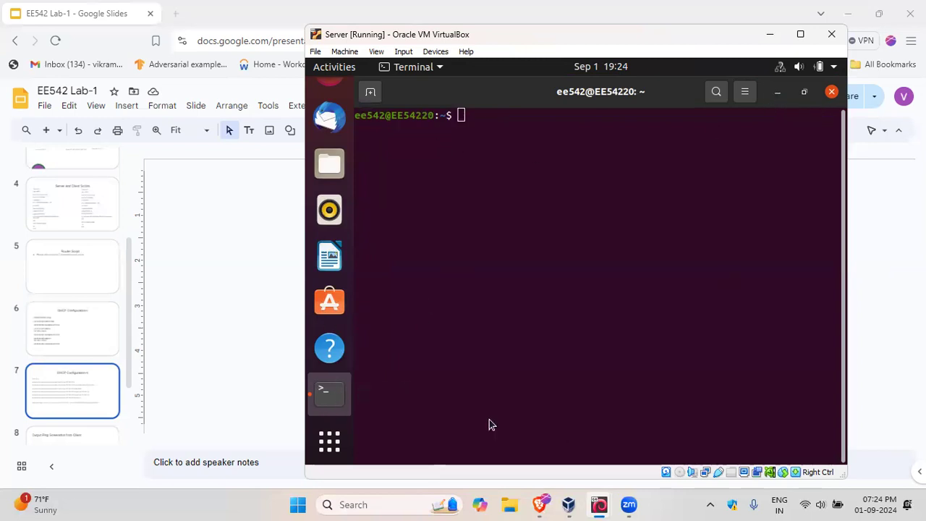
Step: Switch to the running Client machine and unlock its Ubuntu session with the account password
mouse_move(599, 505)
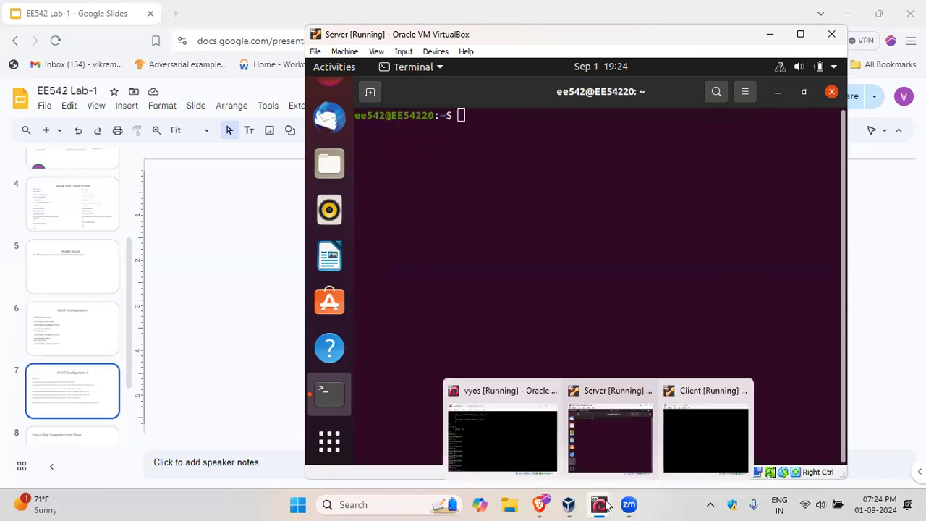
click(695, 429)
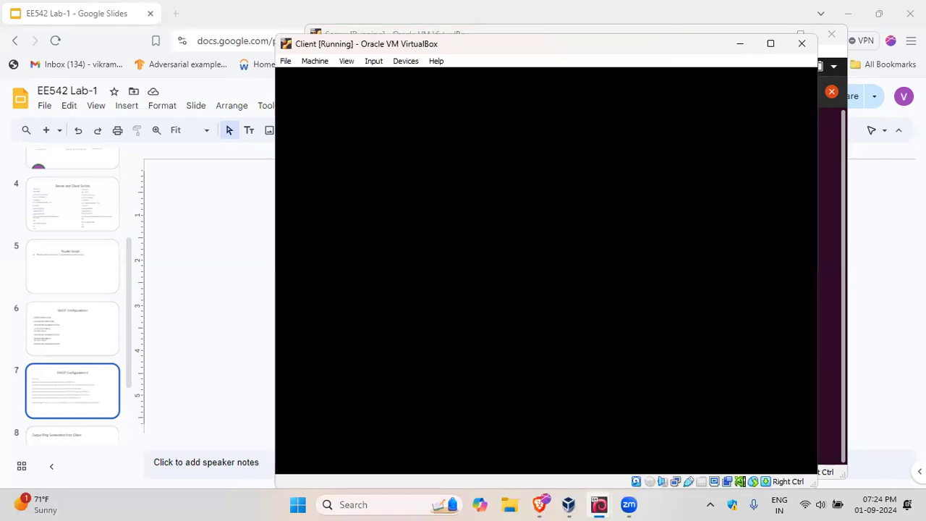
click(433, 291)
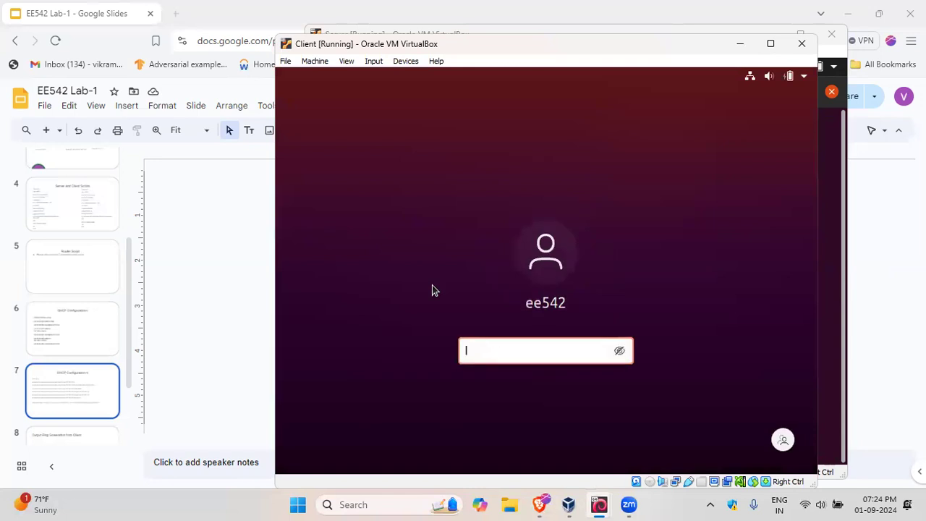
text(ee542)
key(Return)
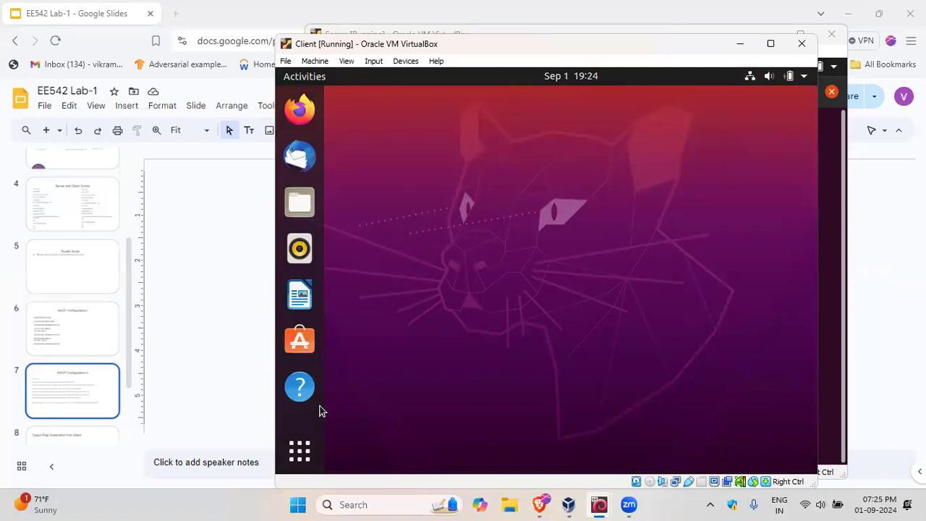
Step: Open the full application list on the Client machine to launch Terminal
click(308, 420)
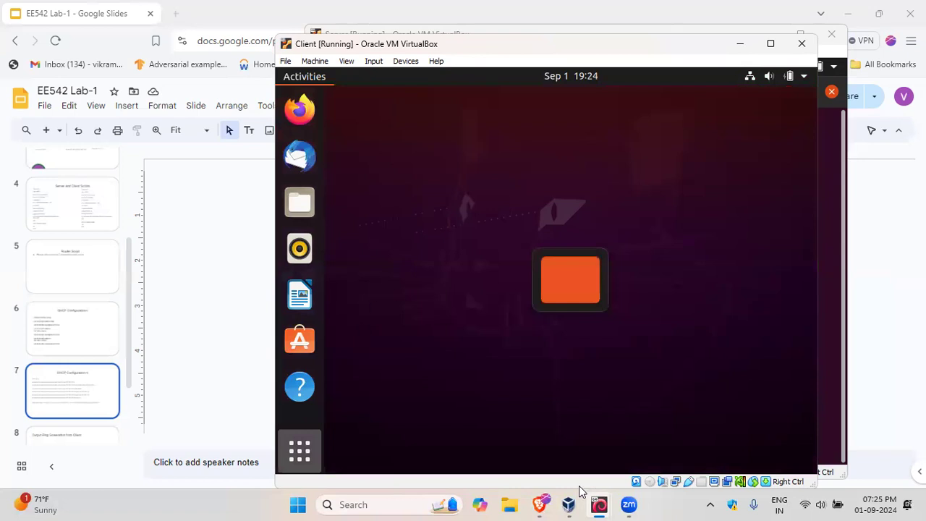
mouse_move(605, 504)
click(570, 469)
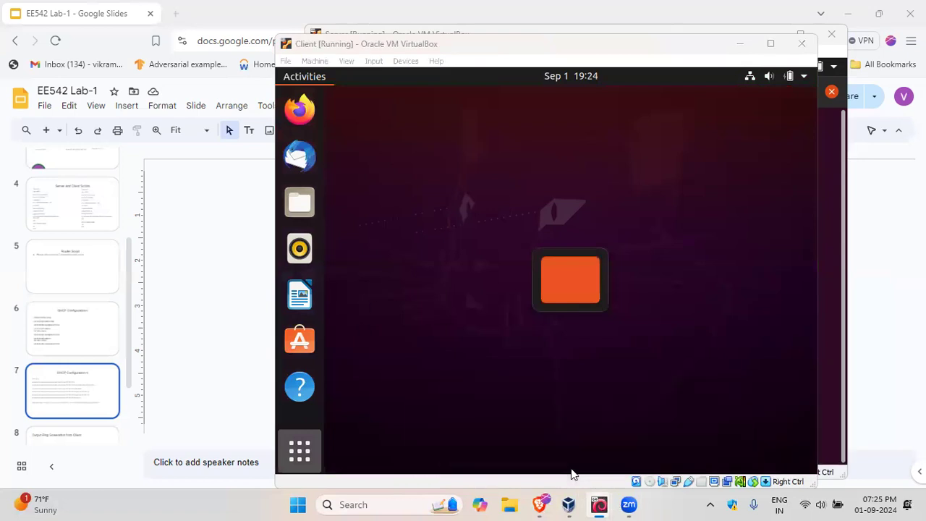
mouse_move(608, 504)
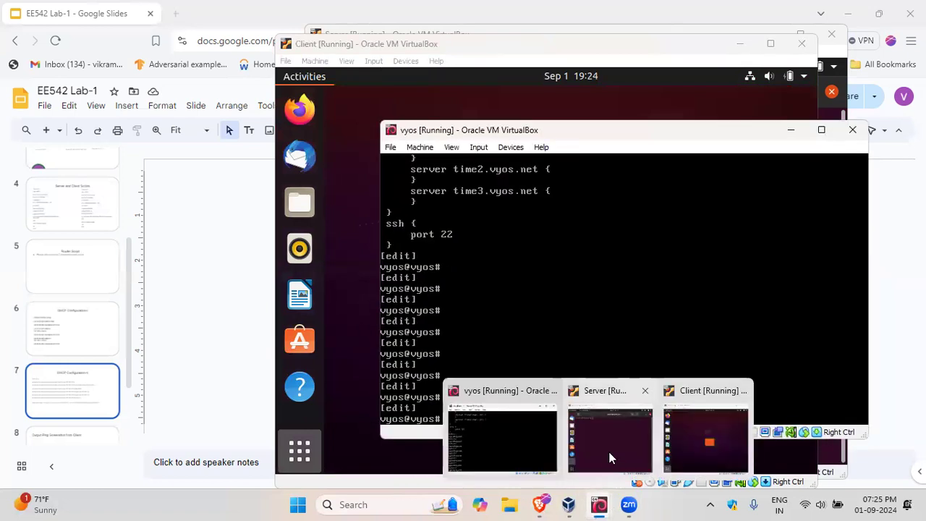
click(610, 458)
click(667, 423)
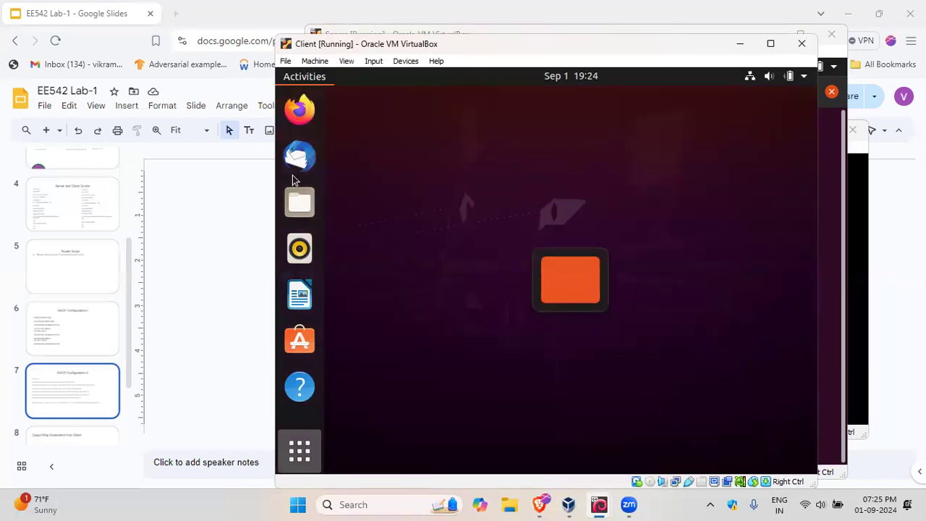
click(304, 443)
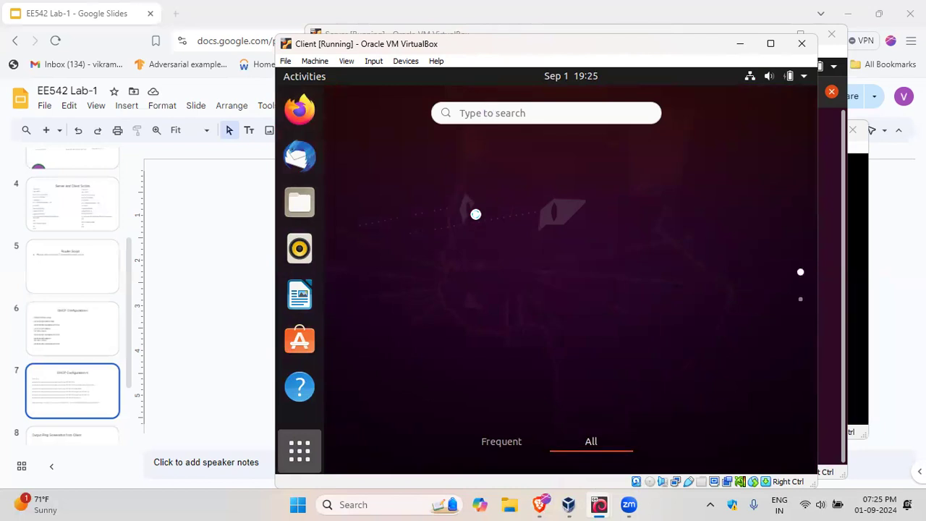
click(475, 214)
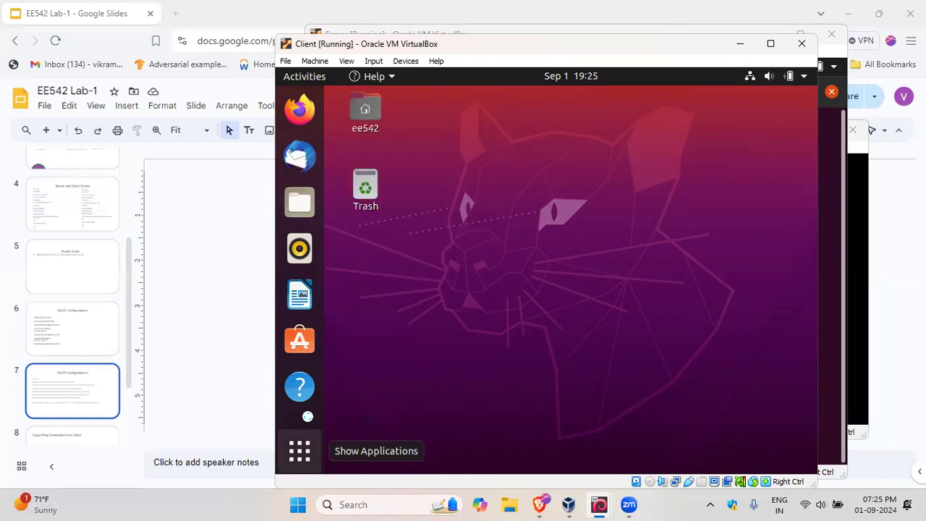
Step: Switch by way of the Server machine to the vyos console and clear its screen with "clear"
mouse_move(601, 504)
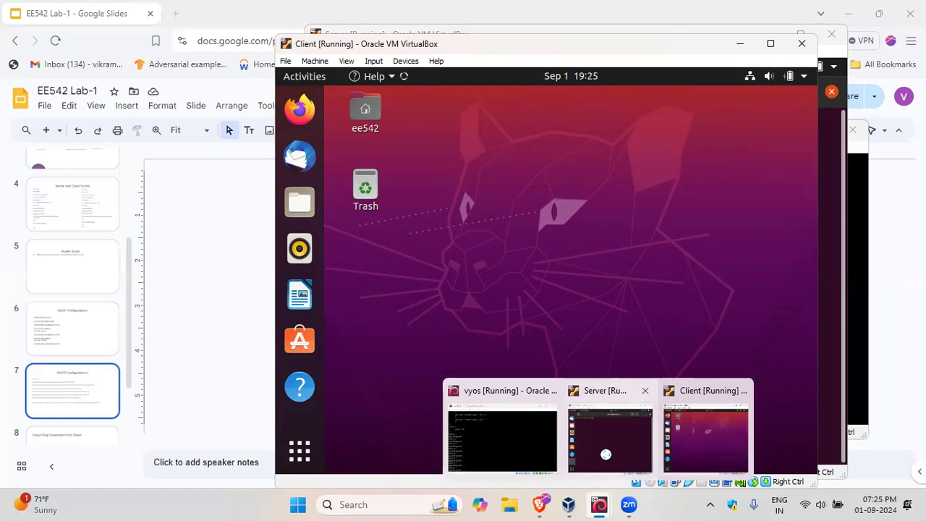
click(606, 456)
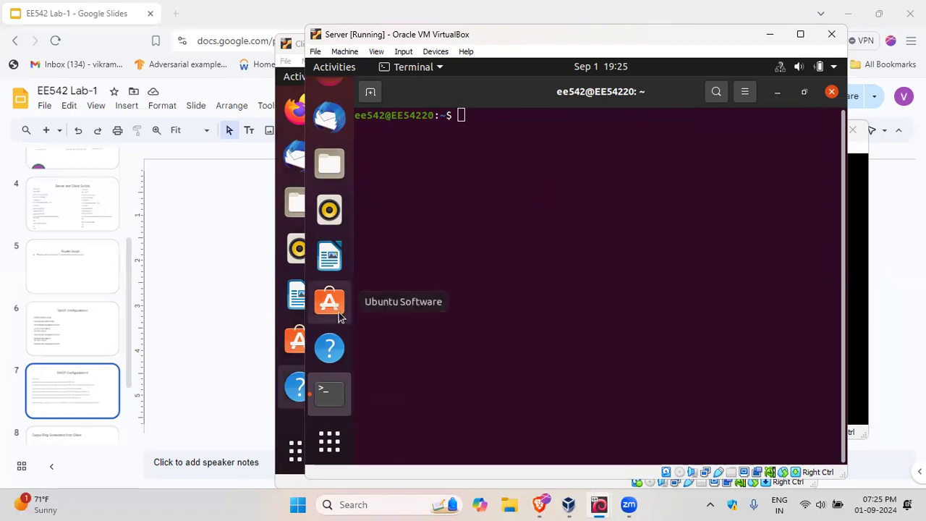
scroll(333, 345, up, 1)
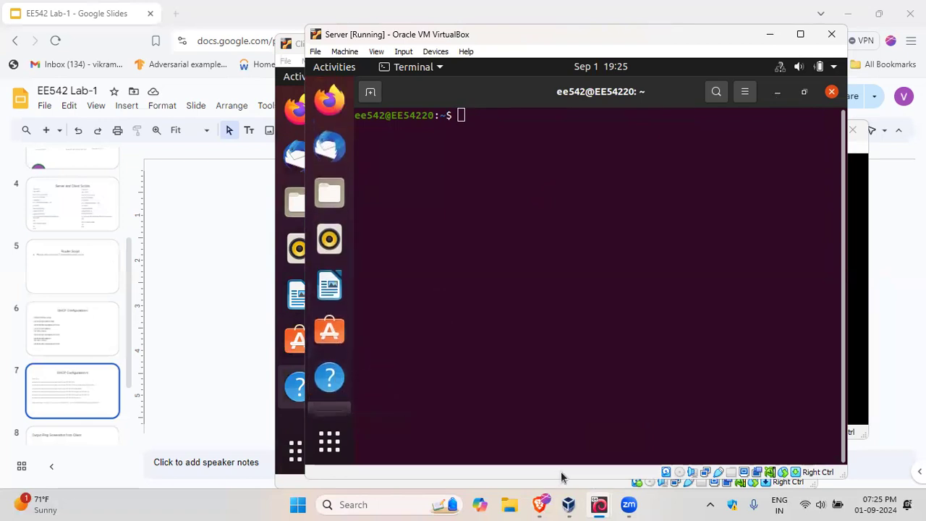
mouse_move(599, 497)
click(518, 443)
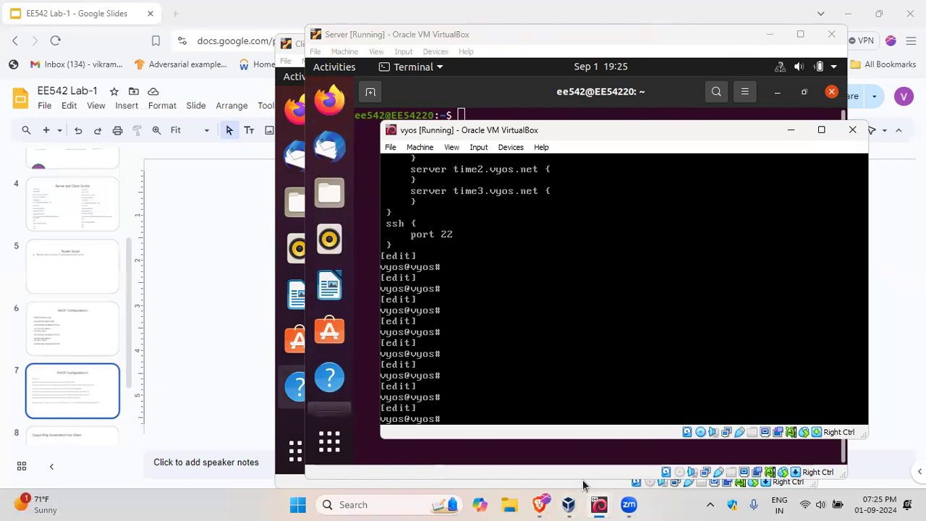
text(clear)
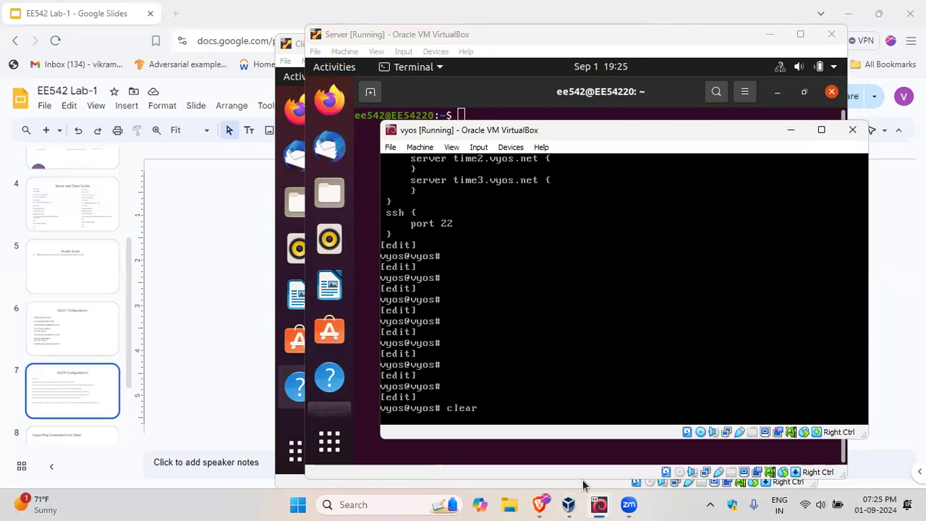
key(Return)
Step: Bring up the Client machine's window and minimize it so the Server terminal is in front
mouse_move(600, 504)
click(614, 440)
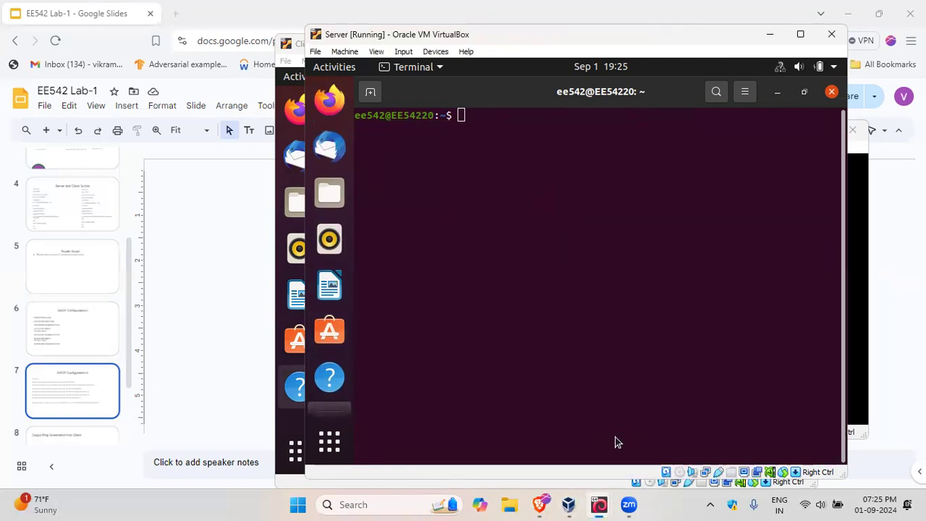
click(684, 434)
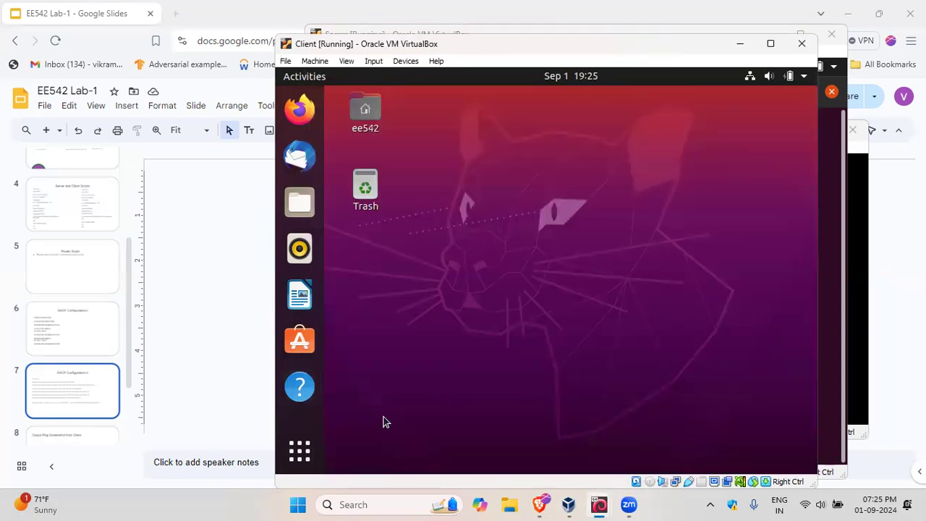
mouse_move(608, 504)
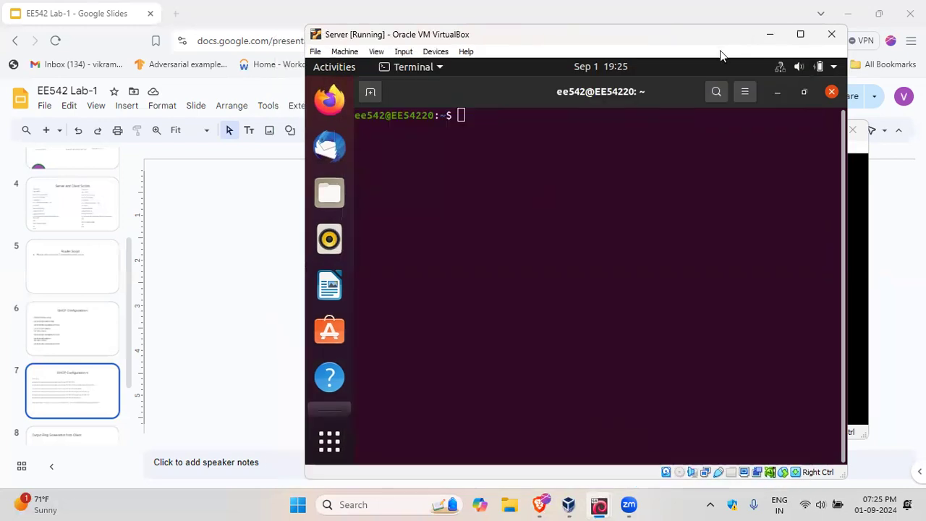
click(731, 31)
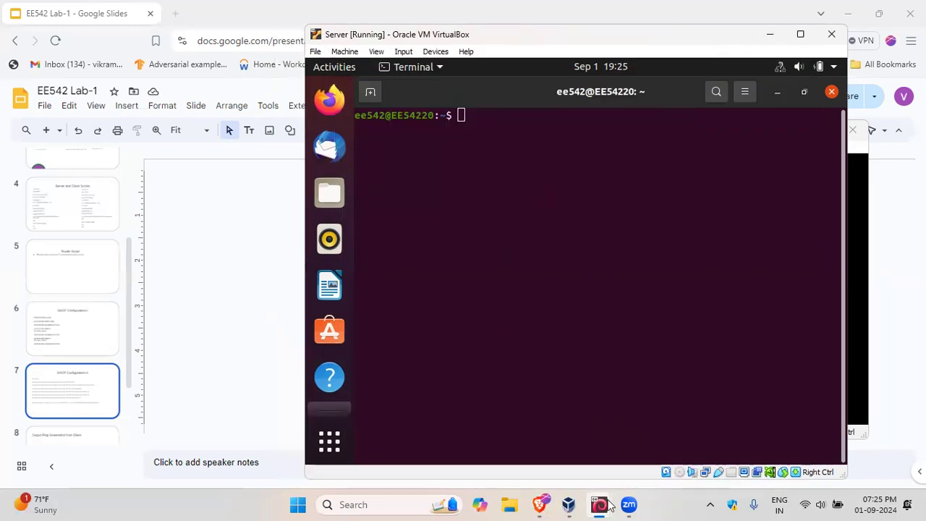
mouse_move(609, 505)
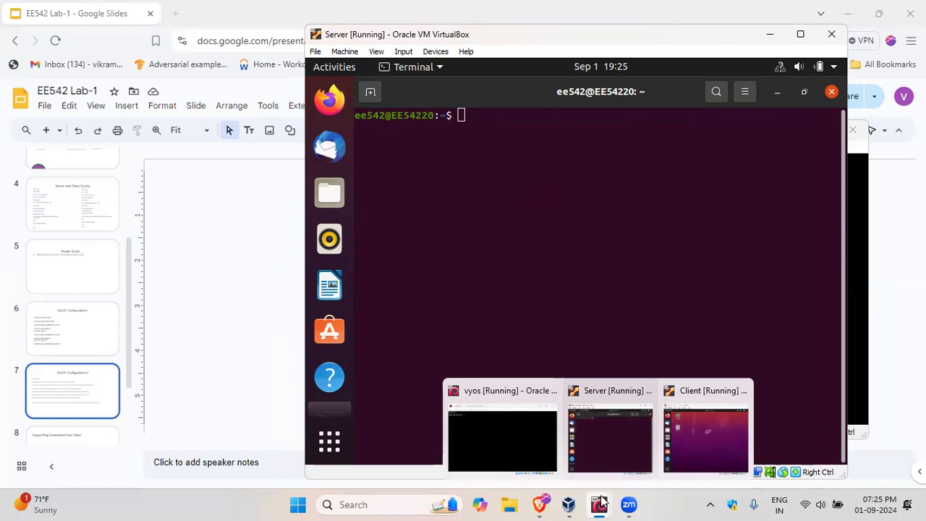
mouse_move(569, 503)
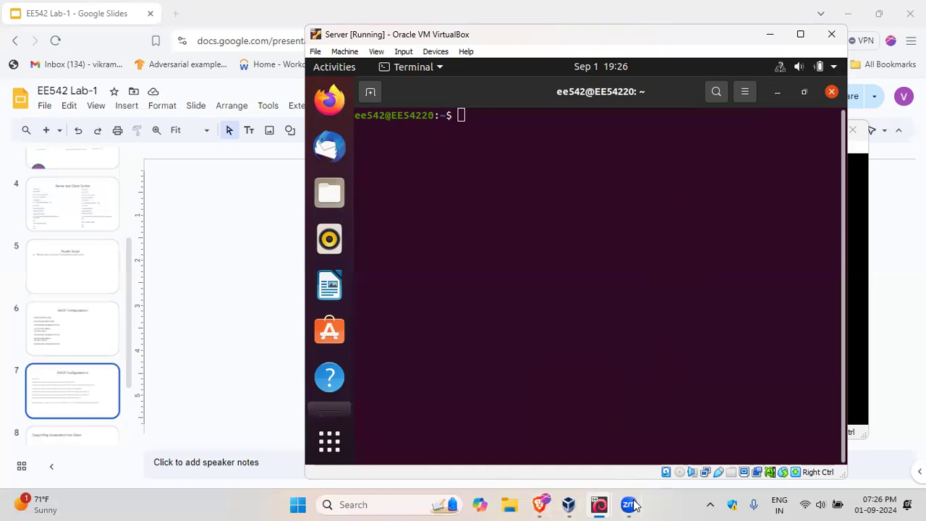
click(773, 452)
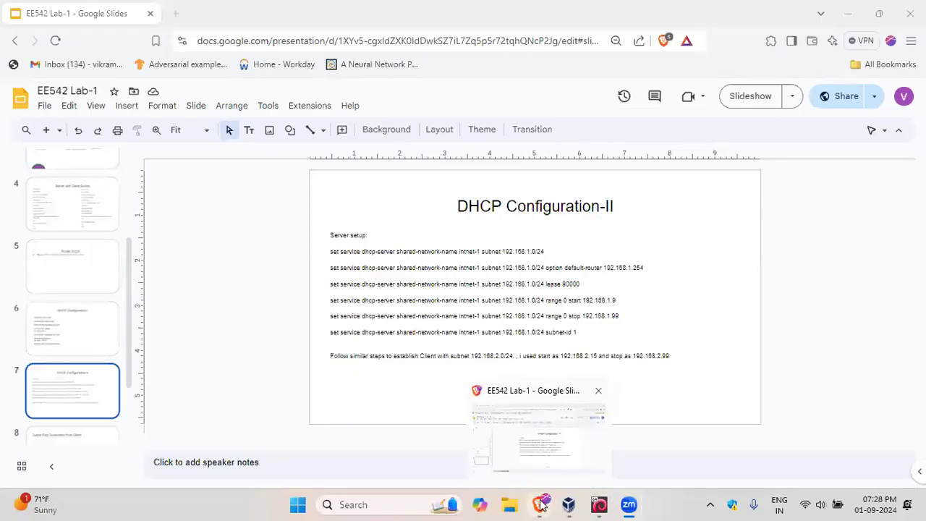
Step: Return to the Server terminal and list its network interfaces with "ip addr show" and with "ifconfig"
mouse_move(605, 505)
click(610, 430)
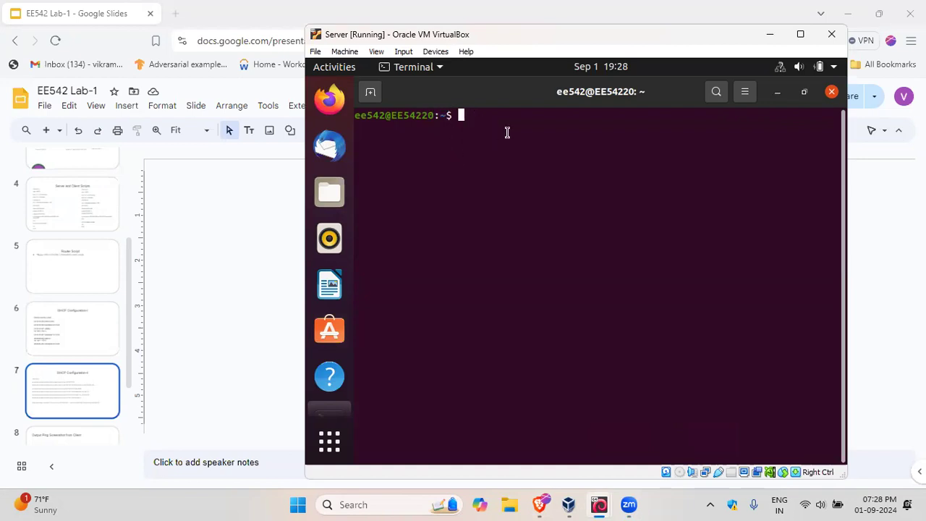
text(ifco)
key(BackSpace)
key(BackSpace)
key(BackSpace)
key(BackSpace)
text(ip addr show)
key(Return)
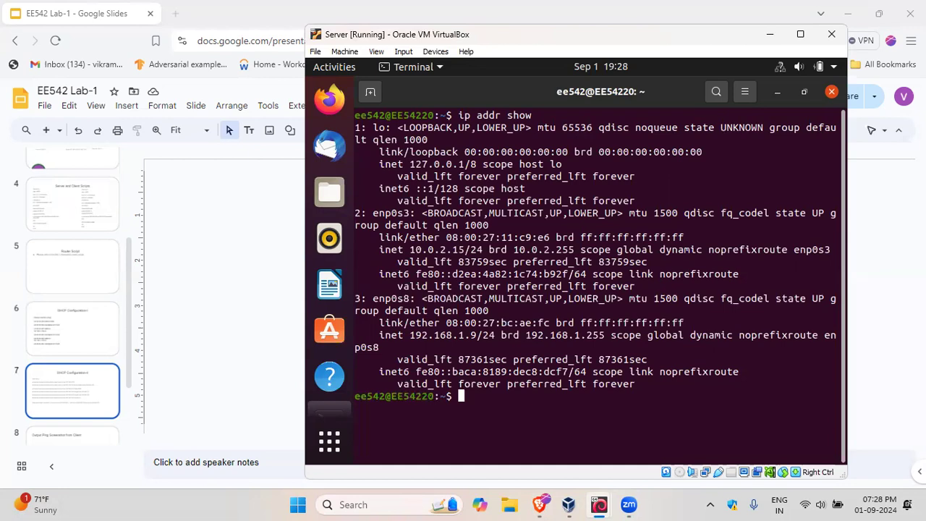
text(ifconfig)
key(Return)
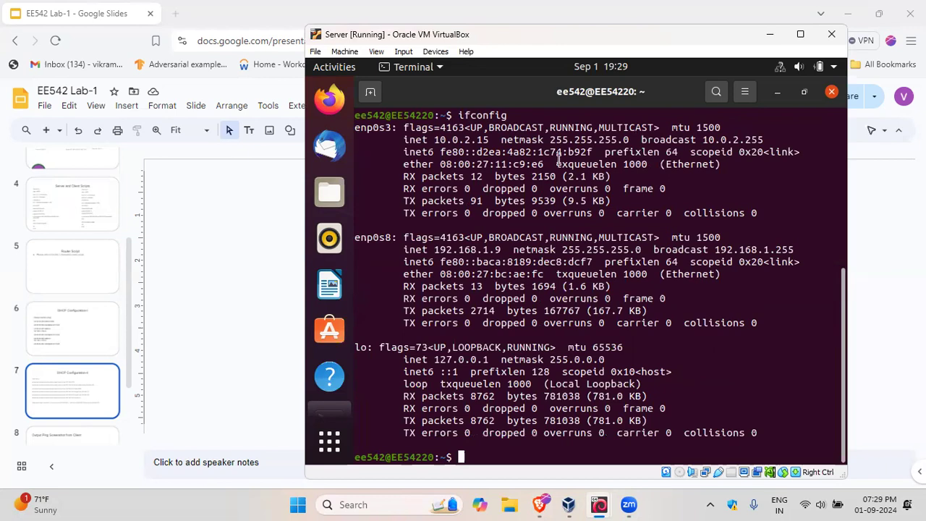
Step: Switch to the Client terminal and list its network interfaces with "ifconfig"
mouse_move(610, 504)
click(701, 436)
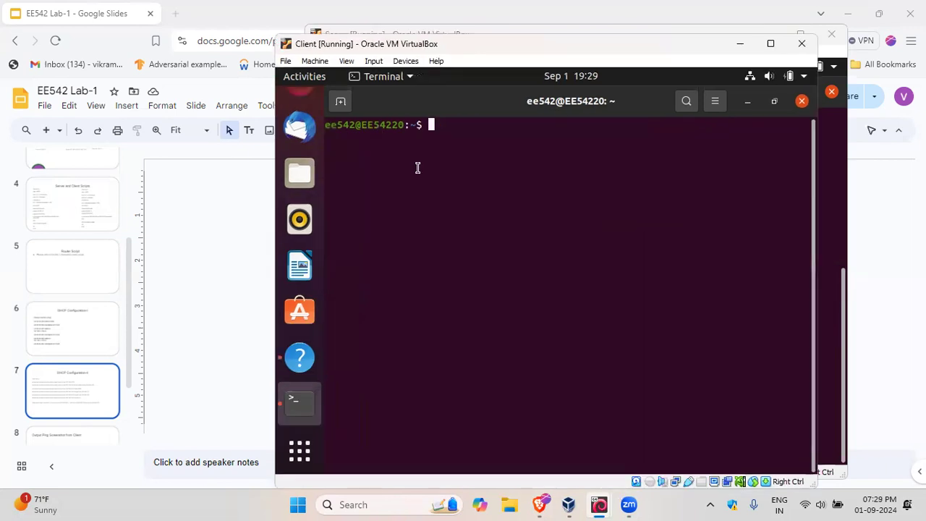
text(ifconfig)
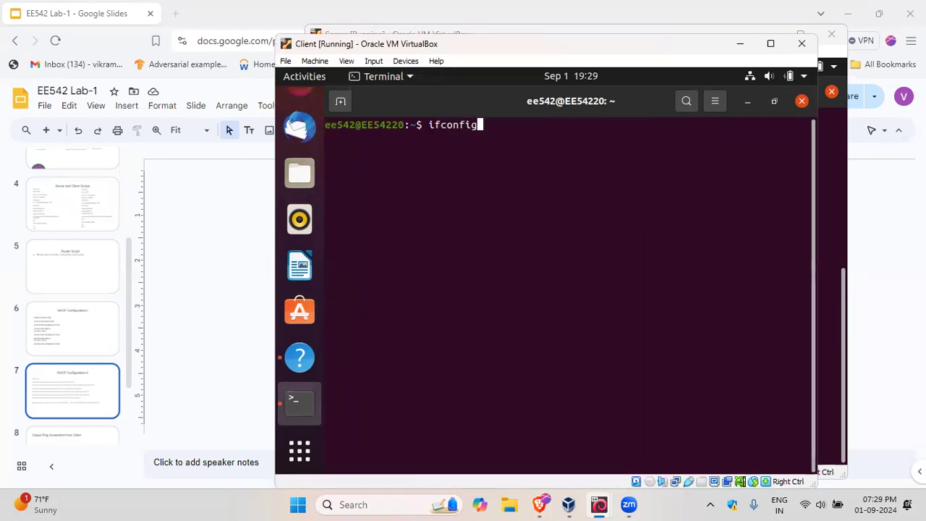
key(Return)
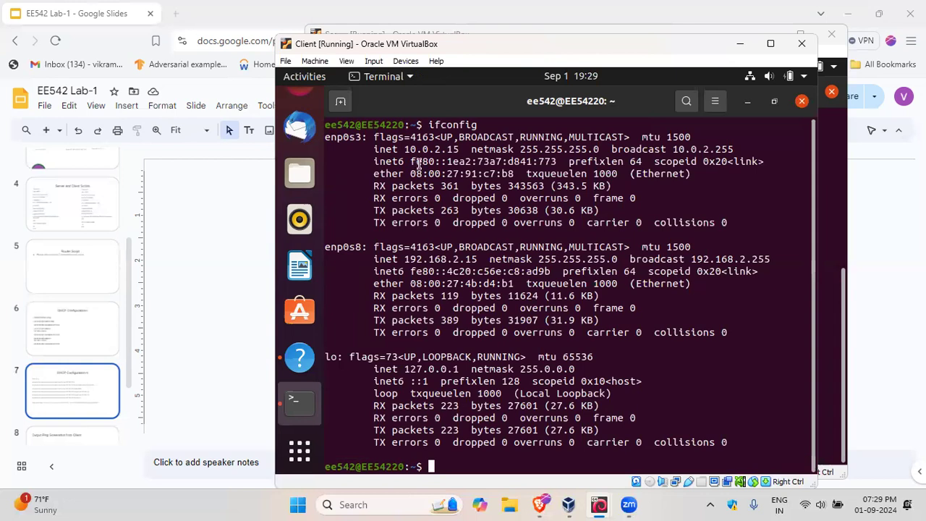
Step: Switch to the Server terminal, run "traceroute 192.168.2.15" to trace the route to the Client, and interrupt the trace
mouse_move(612, 505)
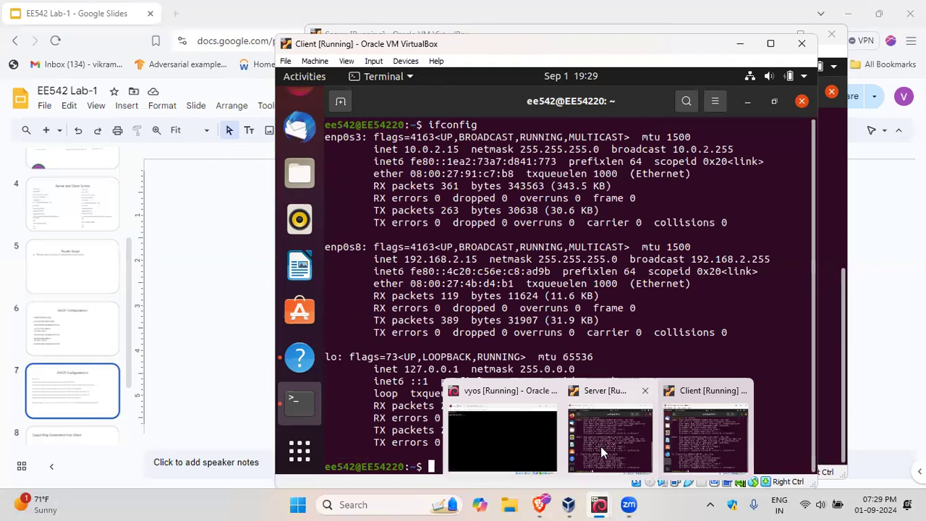
click(600, 446)
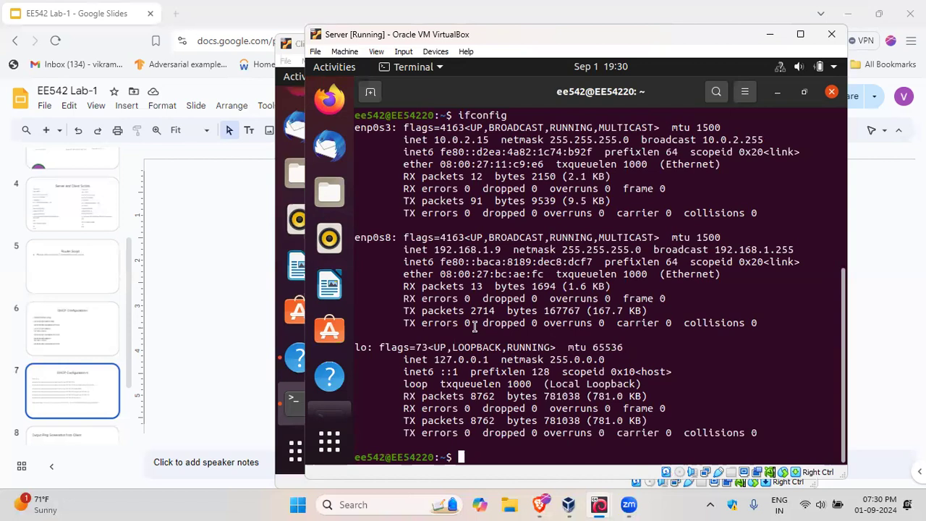
text(traceroute 1)
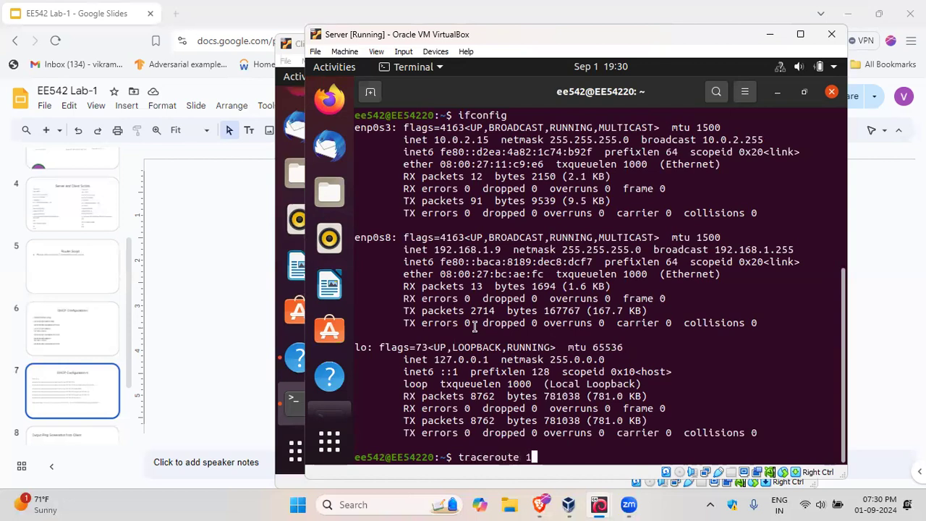
text(92.168.2.15)
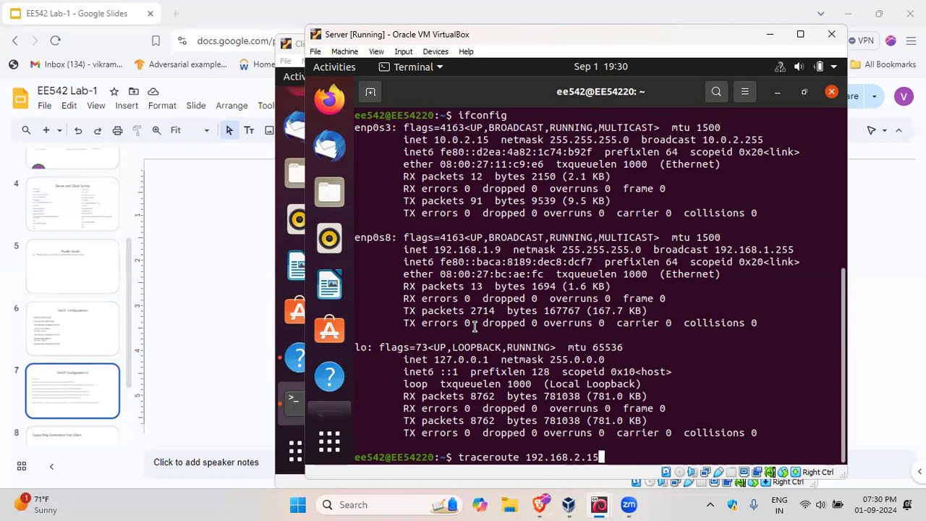
key(Return)
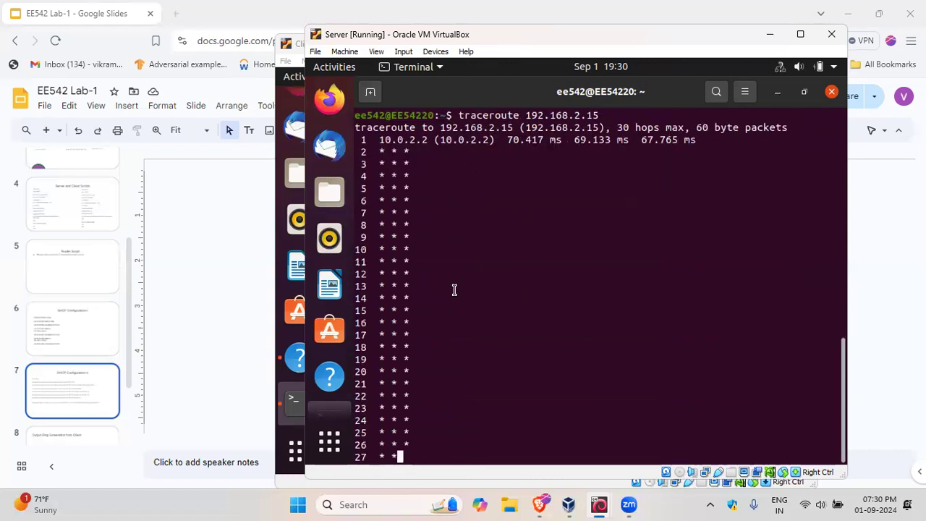
key(ctrl+c)
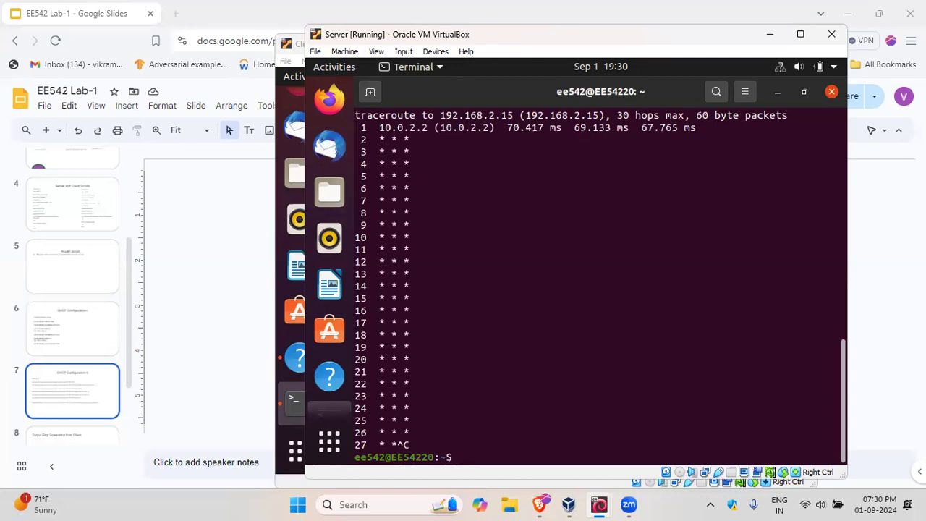
text(192.168.2.1/24)
key(BackSpace)
key(BackSpace)
key(BackSpace)
key(BackSpace)
key(BackSpace)
key(BackSpace)
key(BackSpace)
key(BackSpace)
key(BackSpace)
key(BackSpace)
key(BackSpace)
key(BackSpace)
key(BackSpace)
key(BackSpace)
key(BackSpace)
Step: Turn off the enp0s3 Ethernet connection on the Server machine
click(824, 66)
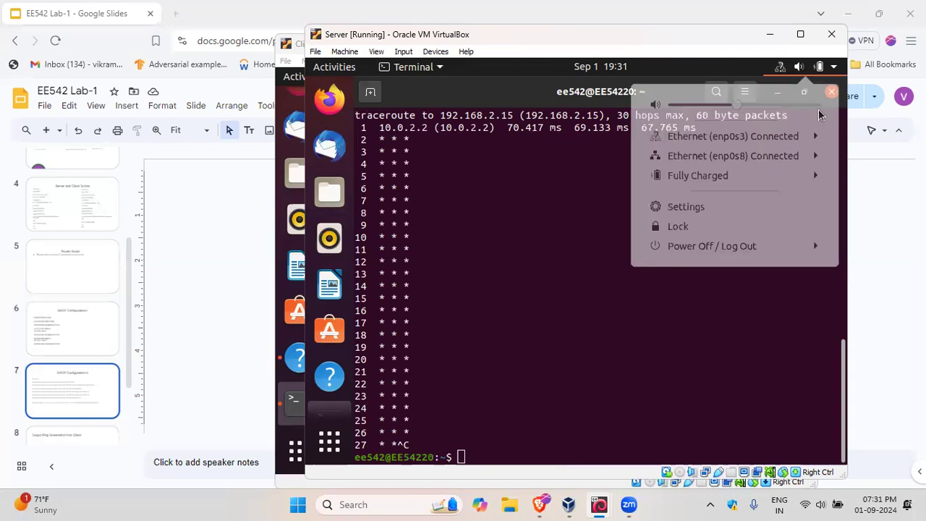
click(787, 139)
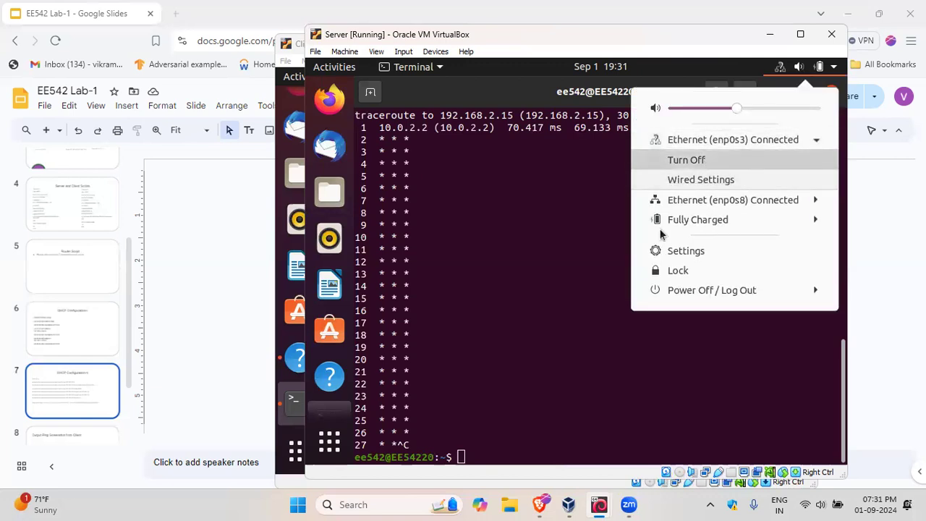
key(Escape)
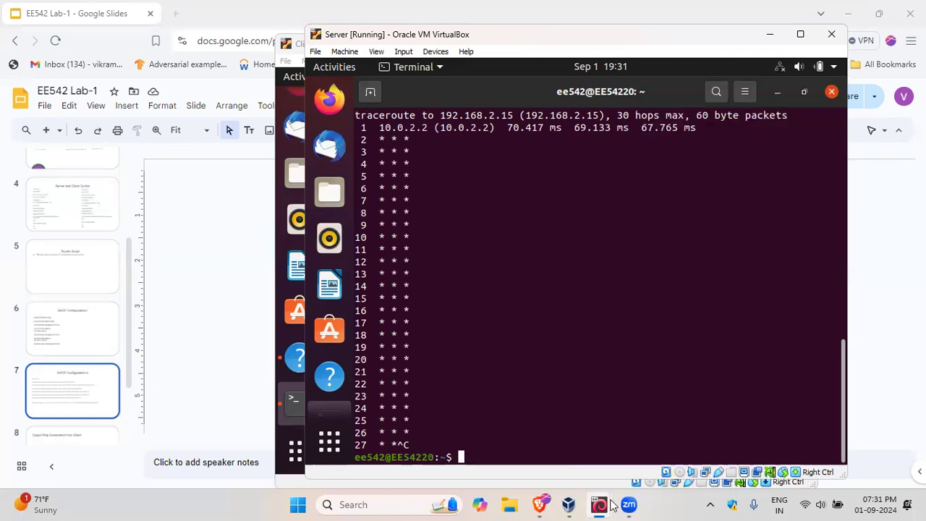
Step: Switch to the Client machine and turn off its enp0s3 Ethernet connection
mouse_move(611, 504)
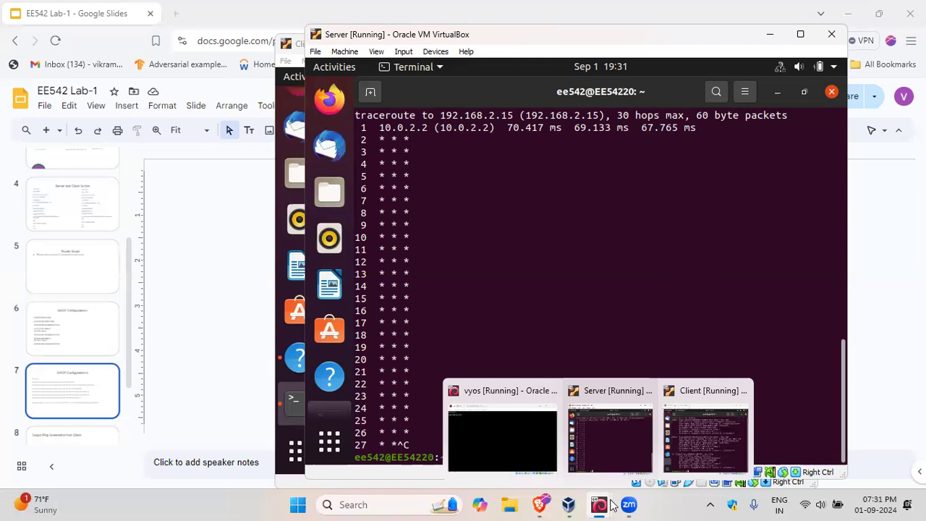
click(708, 441)
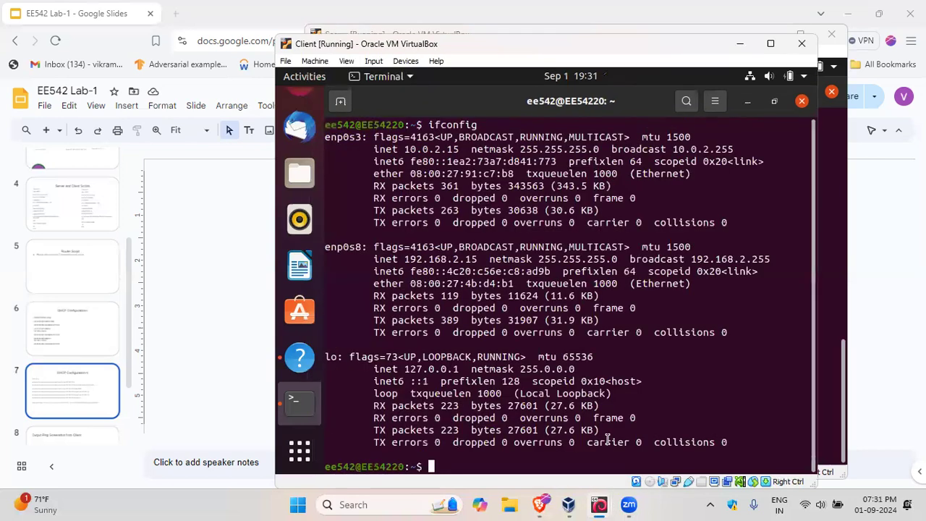
click(809, 81)
click(785, 149)
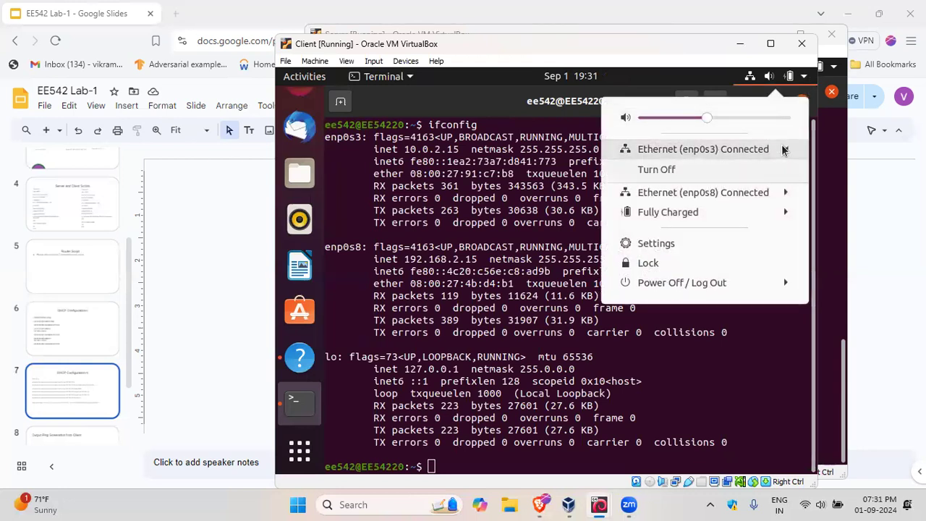
click(675, 172)
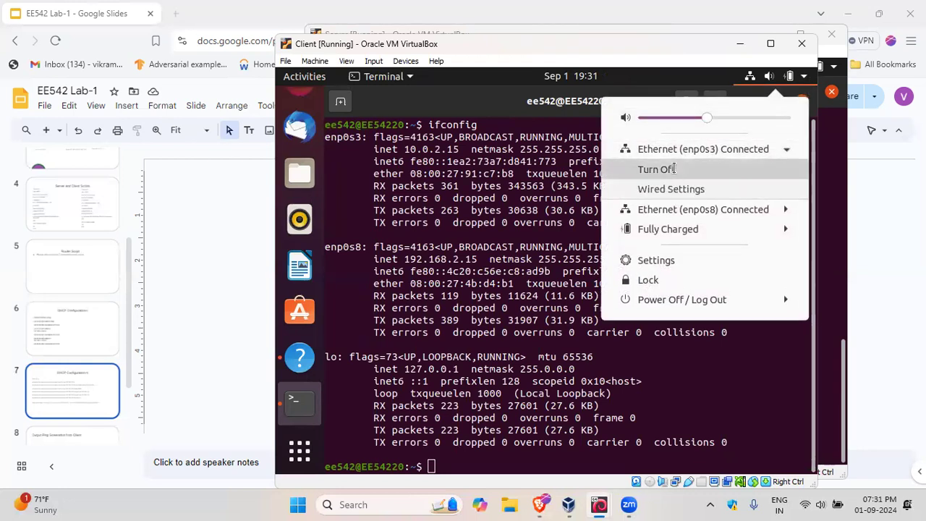
Step: Return to the Server terminal, rerun "traceroute 192.168.2.15" and examine the gateway hop and destination hop in its output
mouse_move(605, 504)
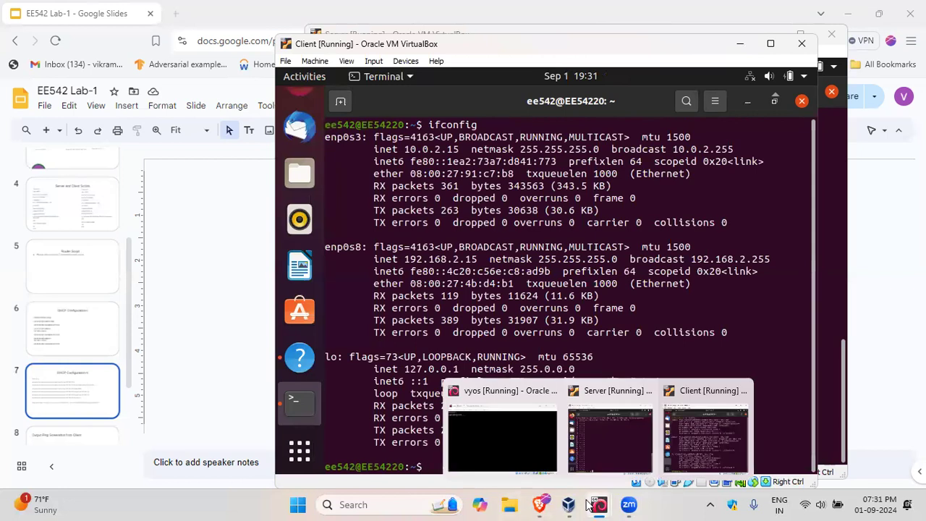
click(595, 451)
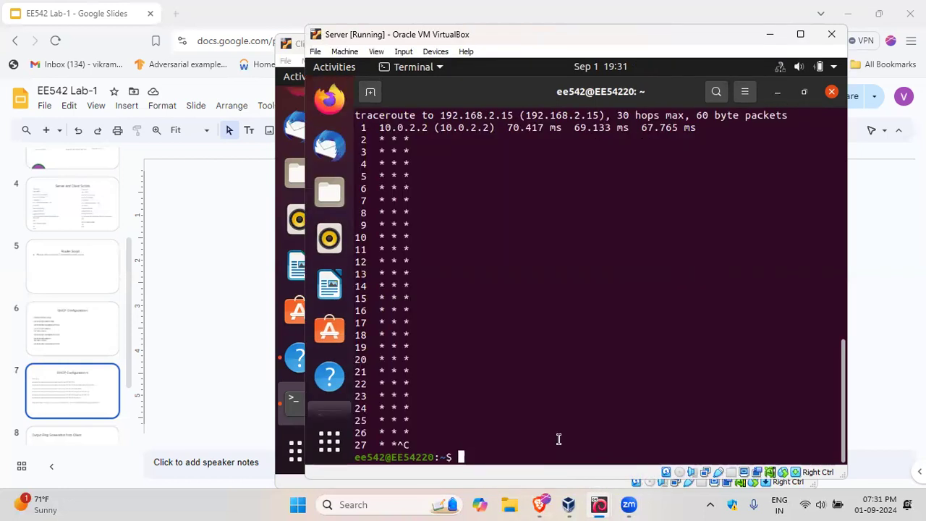
key(Up)
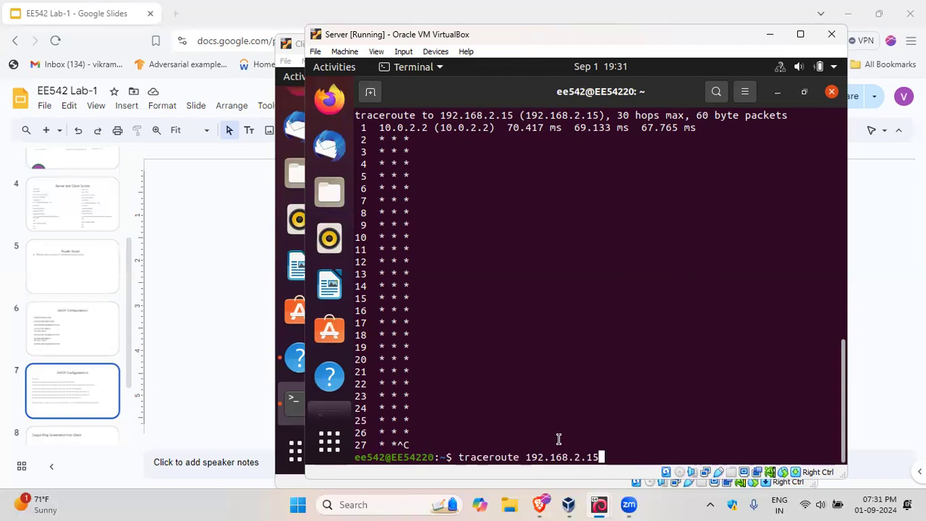
key(Return)
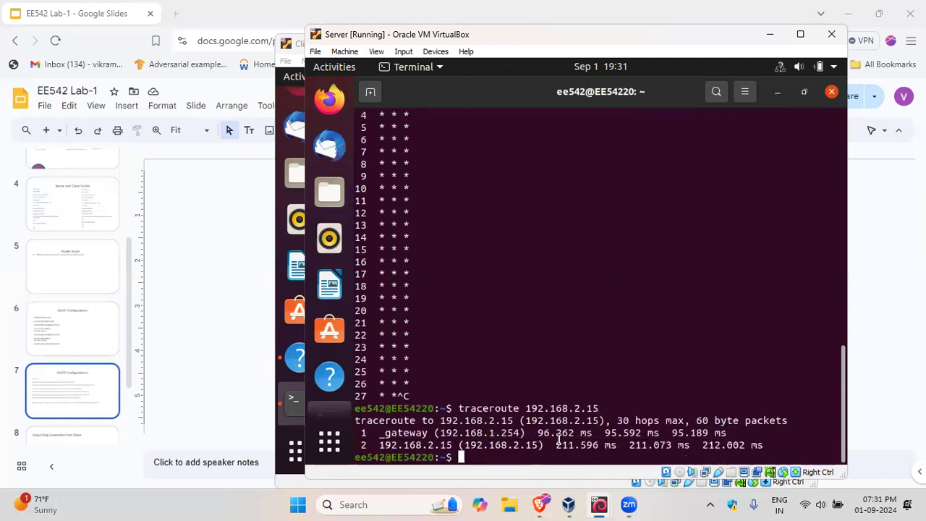
mouse_move(599, 504)
mouse_move(385, 445)
mouse_down()
mouse_move(439, 456)
mouse_move(392, 445)
mouse_up()
click(464, 444)
drag(525, 433, 416, 433)
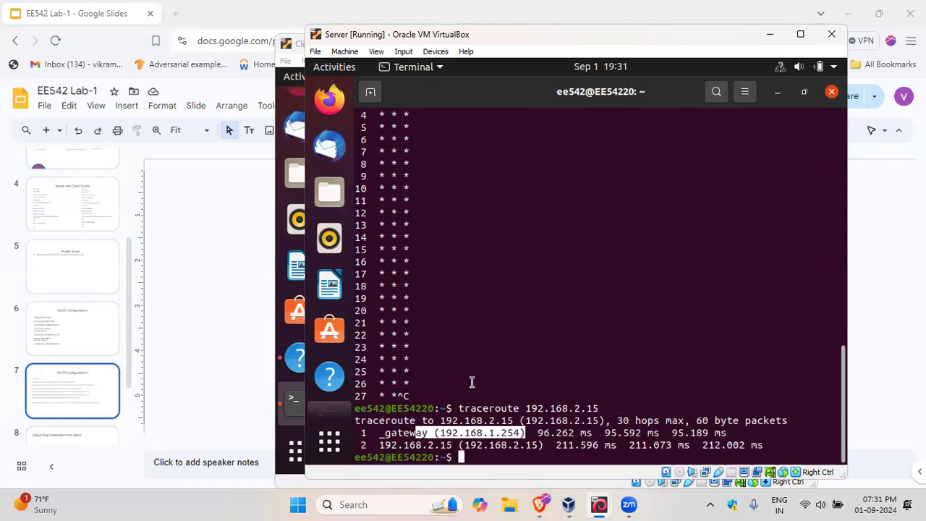
drag(489, 433, 495, 432)
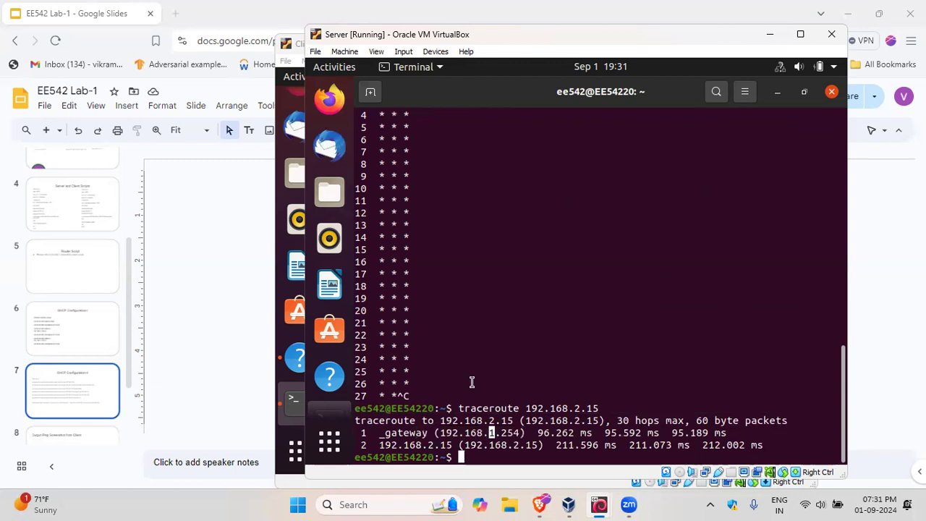
click(472, 382)
Step: Minimize the Server's terminal, and minimize the Server and Client machine windows
mouse_move(603, 501)
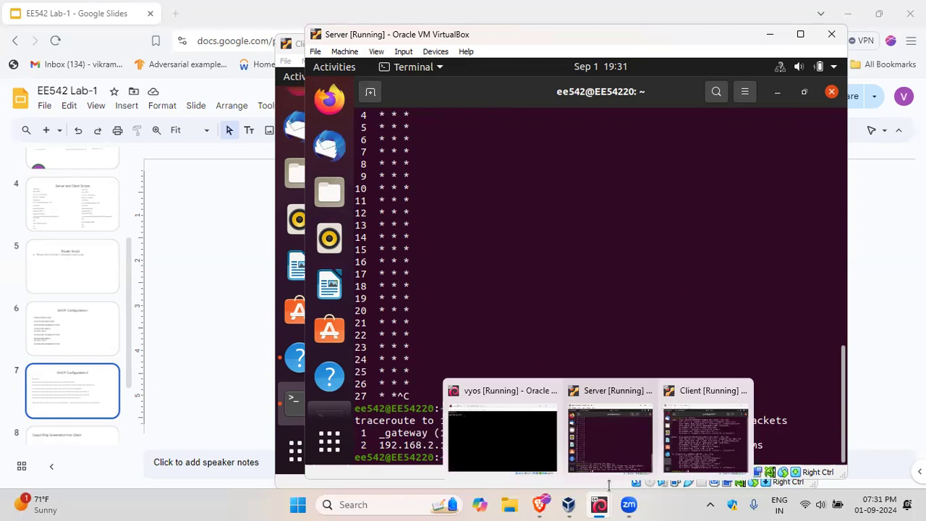
click(776, 94)
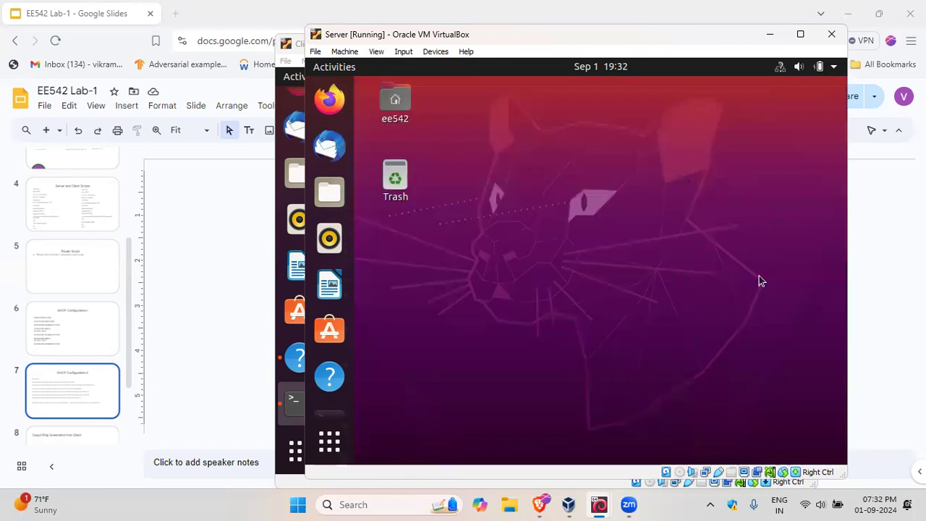
click(769, 36)
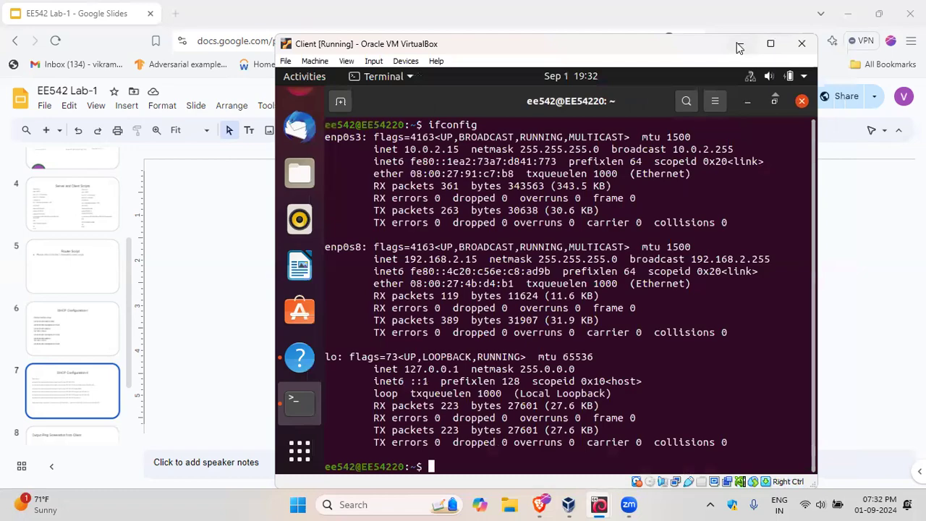
click(738, 45)
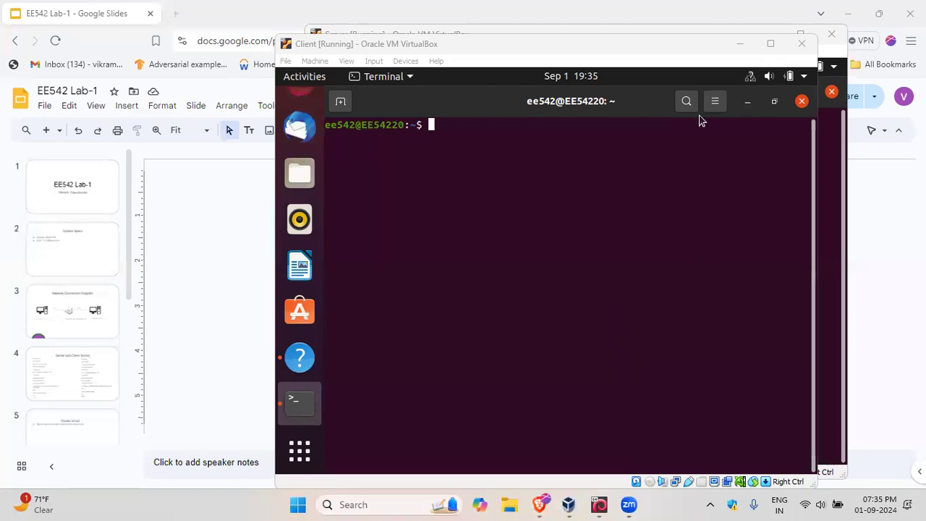
Step: Move the Client window slightly lower and minimize it so the Server terminal is in front
click(680, 43)
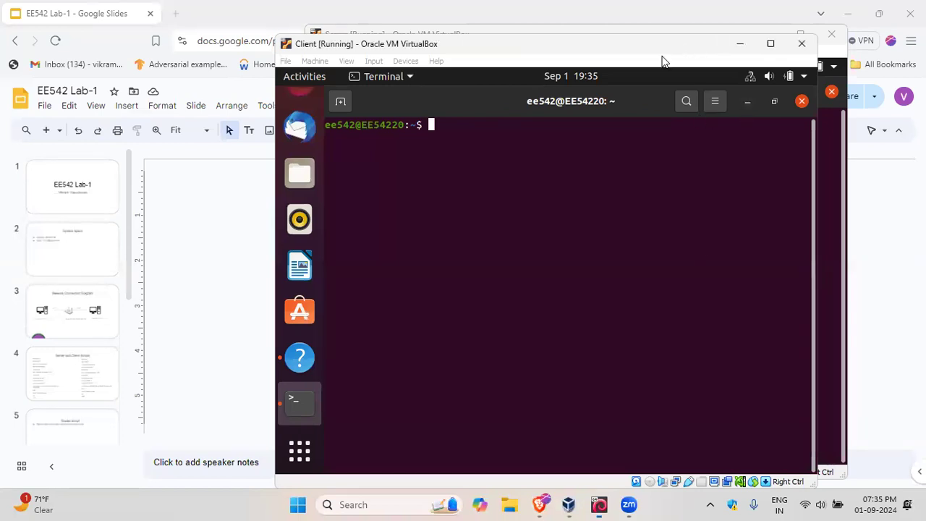
drag(724, 47, 715, 74)
click(732, 73)
key(Up)
key(Up)
key(Up)
key(Up)
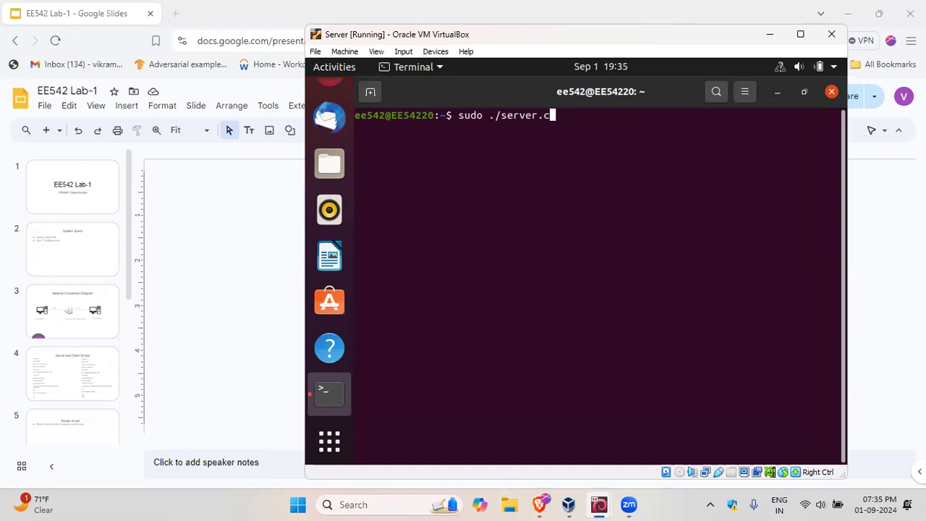
key(Up)
key(Down)
key(Up)
key(BackSpace)
key(BackSpace)
key(BackSpace)
key(ctrl+u)
Step: List the files in the Server's home folder with "ls"
text(ls)
key(Return)
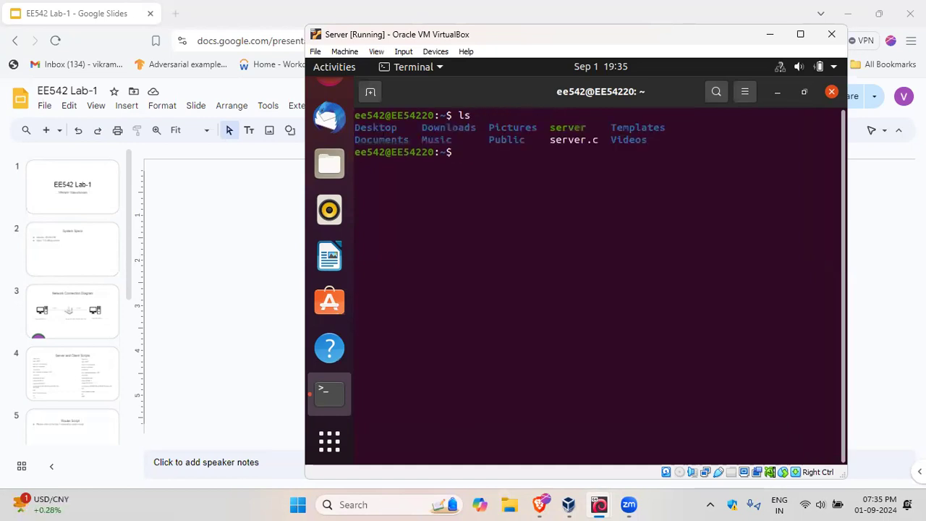
text(gcc server.c -)
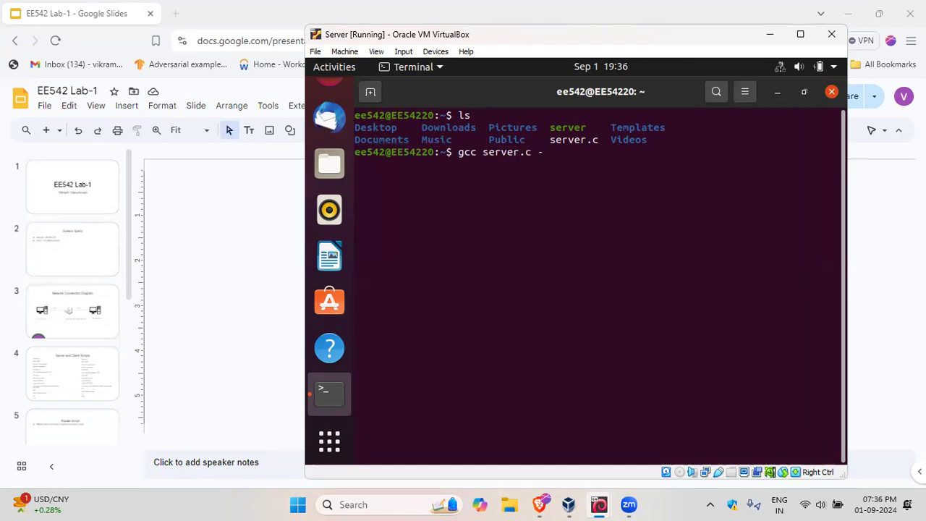
text(o sev)
key(BackSpace)
text(rver)
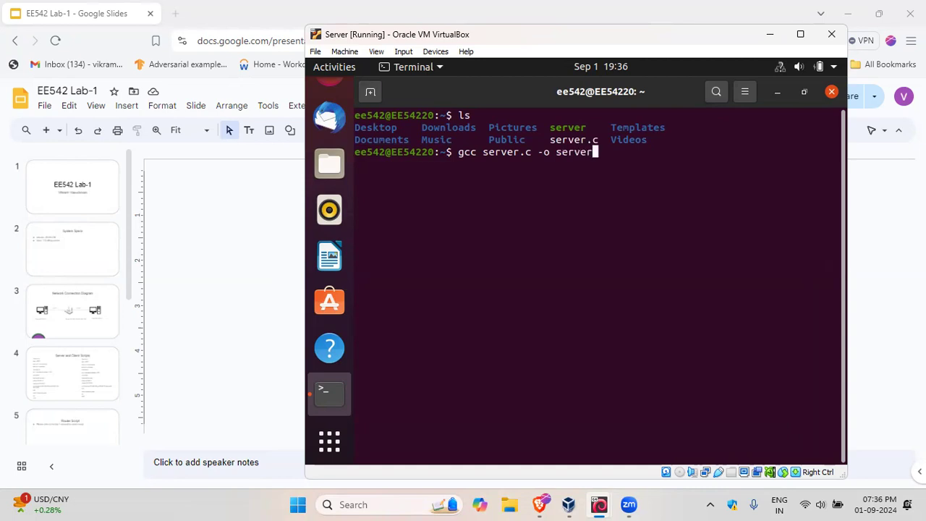
key(BackSpace)
Step: Start the server program on port 20000 with "./server 20000" and switch to the Client terminal
key(BackSpace)
key(BackSpace)
key(BackSpace)
key(BackSpace)
key(BackSpace)
key(BackSpace)
key(BackSpace)
key(BackSpace)
key(BackSpace)
key(BackSpace)
key(BackSpace)
key(BackSpace)
key(BackSpace)
key(BackSpace)
key(BackSpace)
key(BackSpace)
key(BackSpace)
key(BackSpace)
key(BackSpace)
key(BackSpace)
text(./sr)
key(BackSpace)
text(erver)
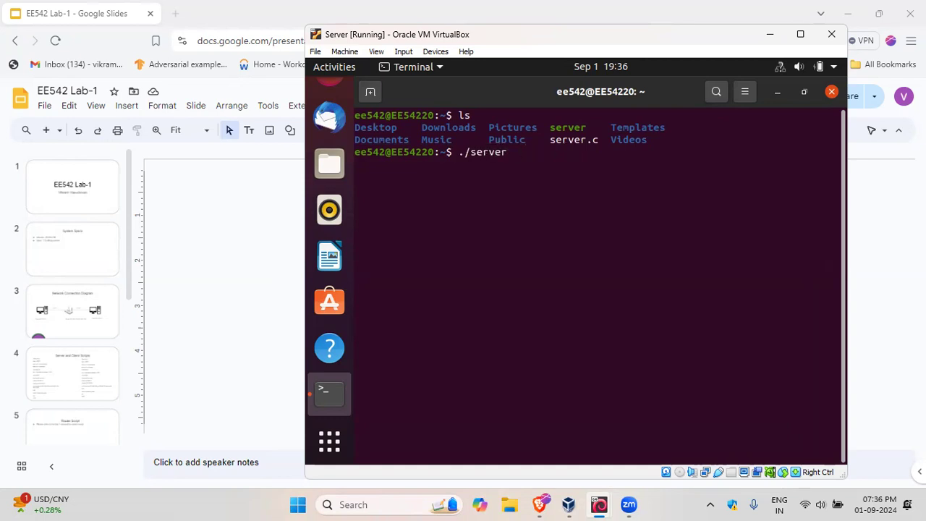
text( 20000)
key(Return)
mouse_move(597, 504)
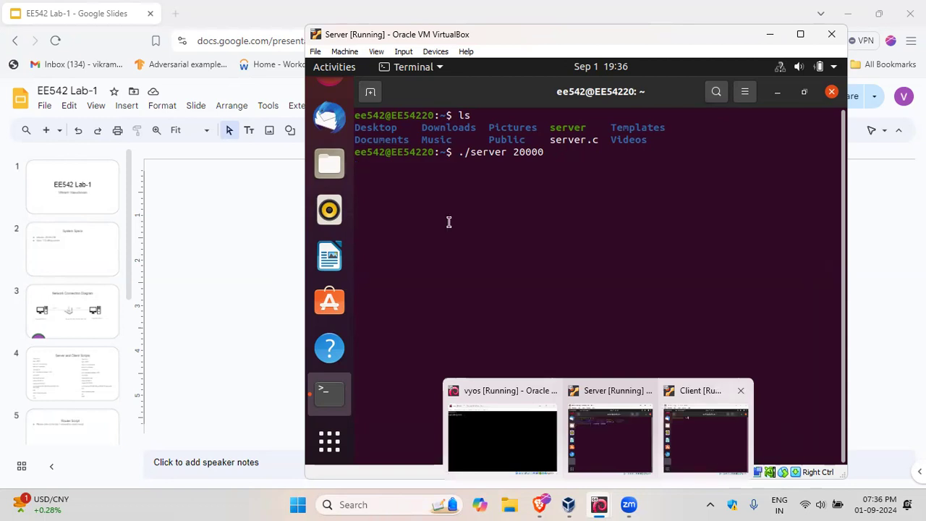
click(724, 443)
key(Up)
key(Up)
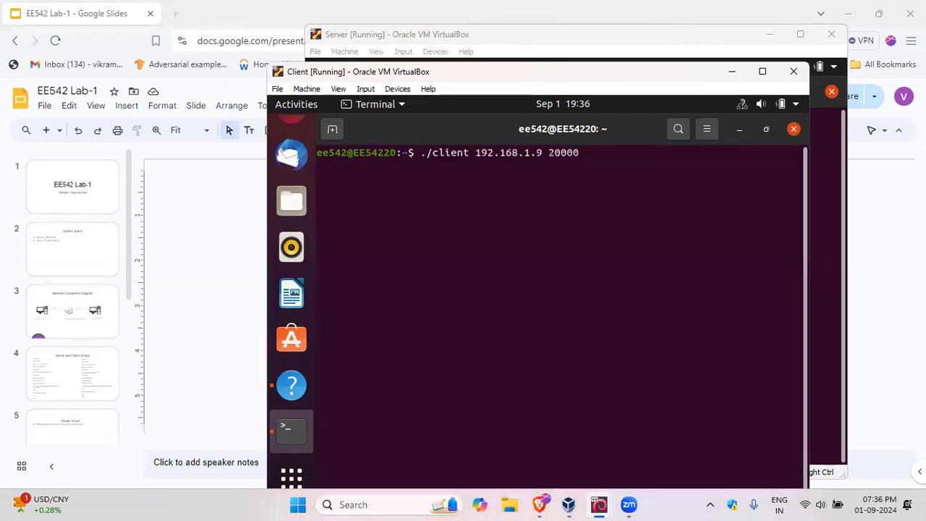
key(BackSpace)
key(BackSpace)
key(BackSpace)
key(BackSpace)
key(BackSpace)
key(BackSpace)
key(BackSpace)
key(BackSpace)
key(BackSpace)
key(BackSpace)
key(BackSpace)
key(BackSpace)
key(BackSpace)
key(BackSpace)
key(BackSpace)
key(BackSpace)
key(BackSpace)
key(BackSpace)
key(BackSpace)
key(BackSpace)
key(BackSpace)
key(BackSpace)
key(BackSpace)
key(BackSpace)
key(BackSpace)
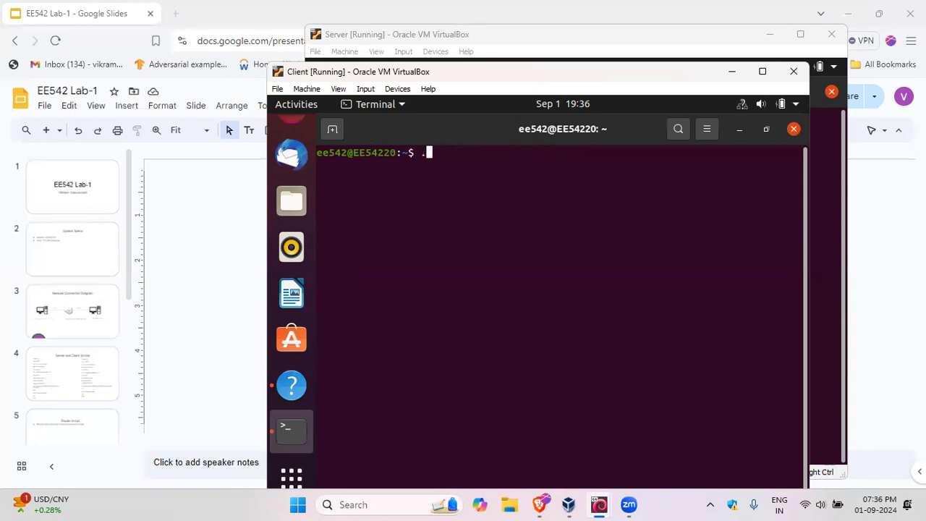
key(BackSpace)
text(./)
key(BackSpace)
key(BackSpace)
text(gcc clie)
key(BackSpace)
key(BackSpace)
key(BackSpace)
key(BackSpace)
key(BackSpace)
key(BackSpace)
key(BackSpace)
key(BackSpace)
Step: List the Client's home folder with "ls" and compile the client source with "gcc client.c -o client"
text(ls)
key(Return)
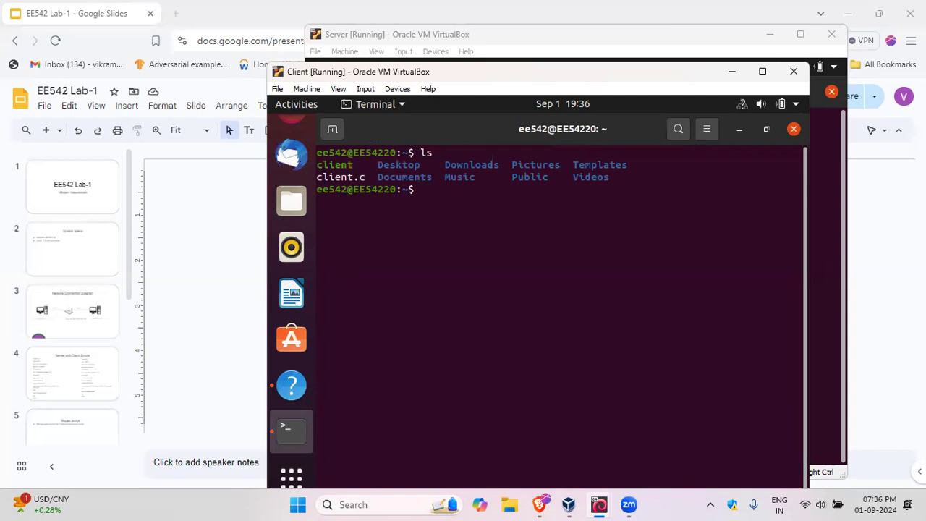
text(gcc client)
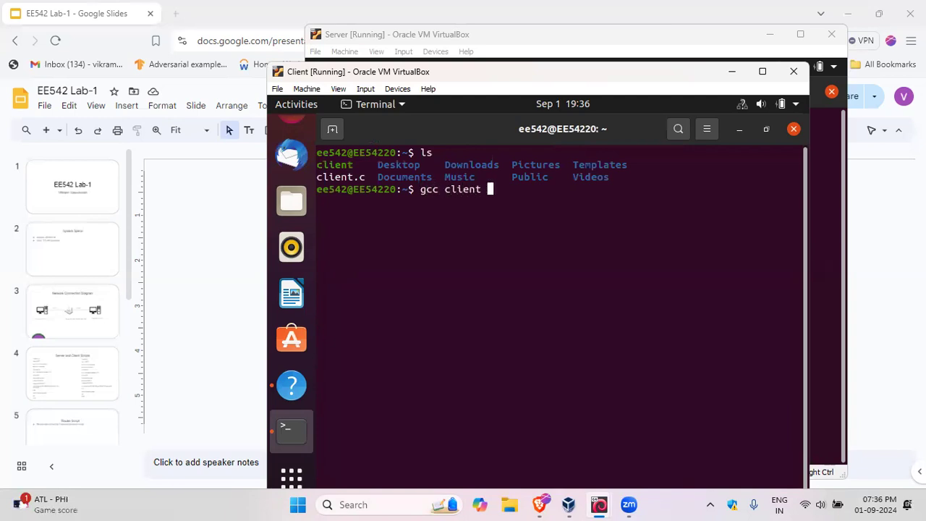
key(BackSpace)
text(.c -o client)
key(Return)
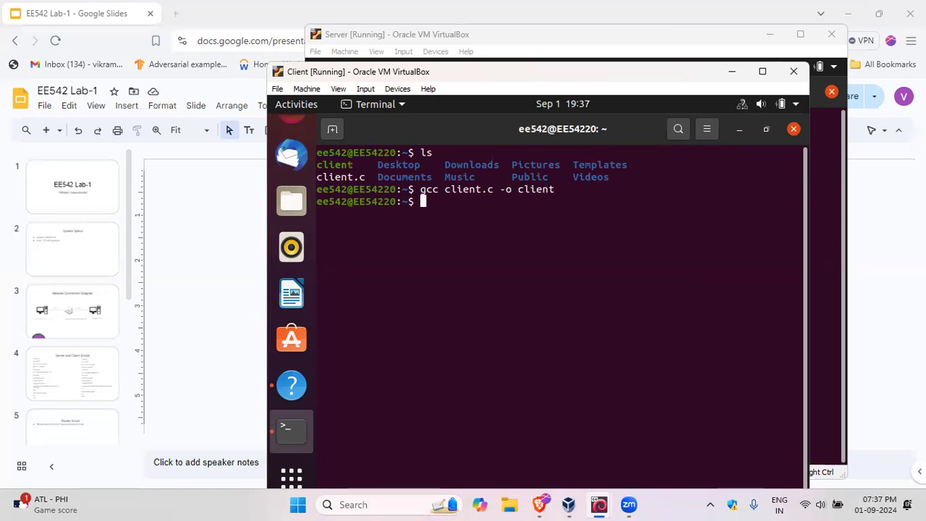
Step: Run the compiled client against the Server on port 20000 with "./client 192.168.1.9 20000"
text(./client )
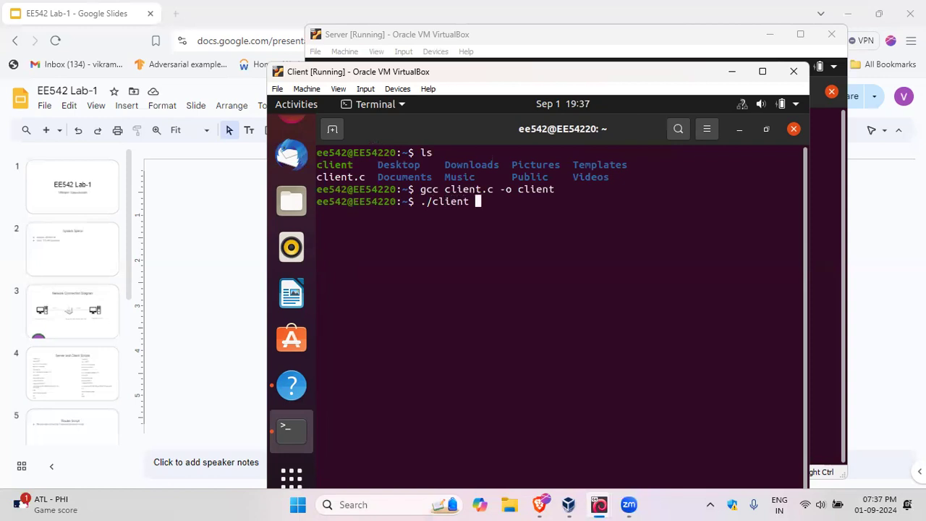
text(192.168.1.9 20000)
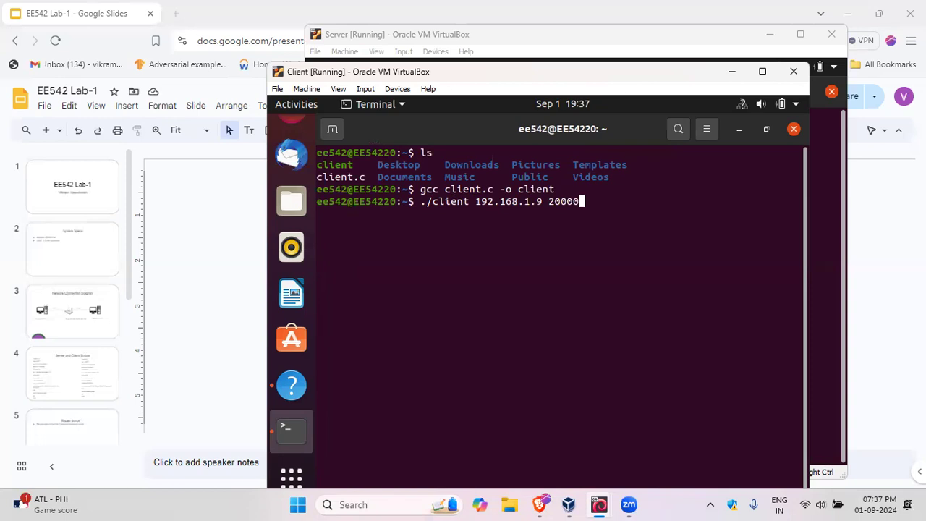
key(Return)
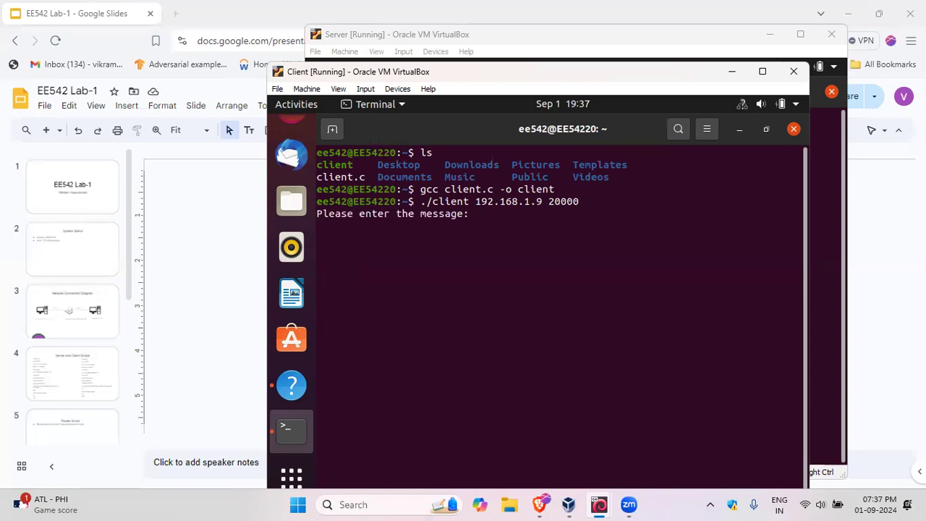
Step: Send the message "Hello World!" from the client program
text(Hello World!)
key(Return)
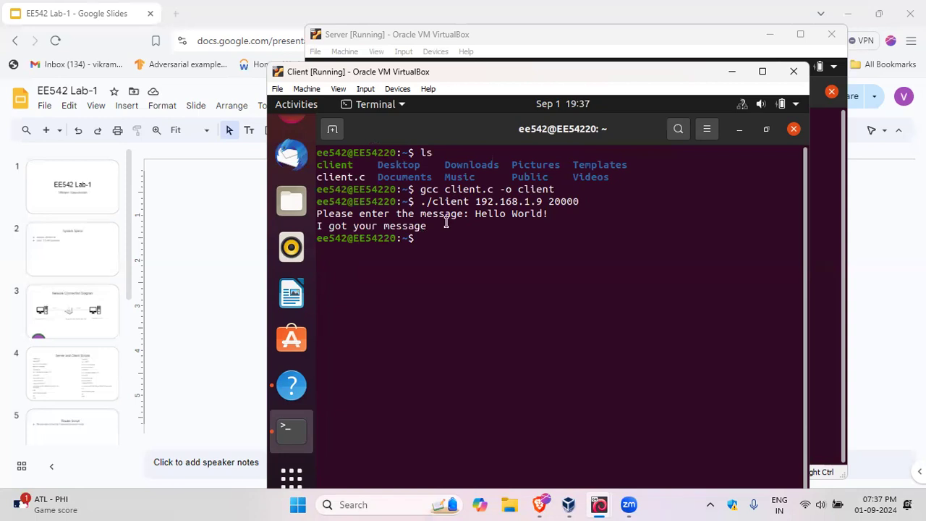
Step: Switch to the Server terminal and highlight the line with the message received by the server program
mouse_move(568, 504)
click(589, 449)
drag(558, 164, 356, 164)
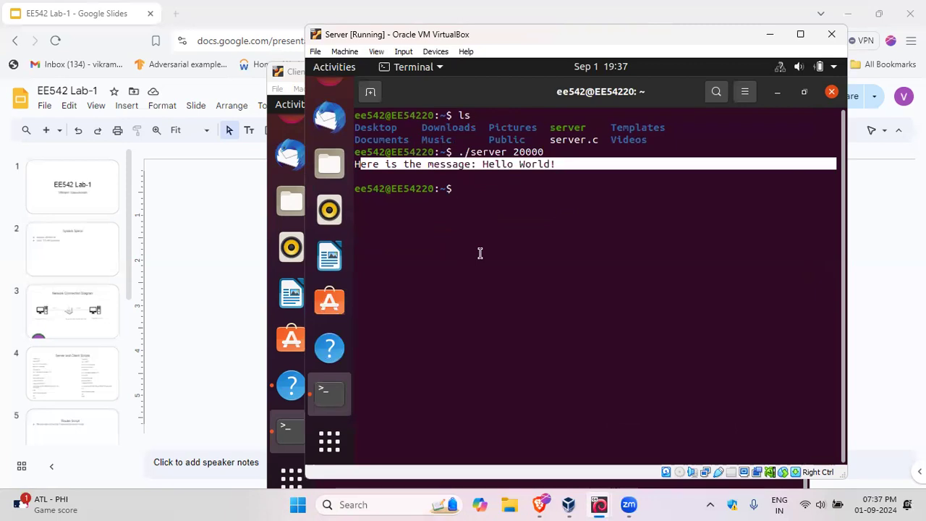